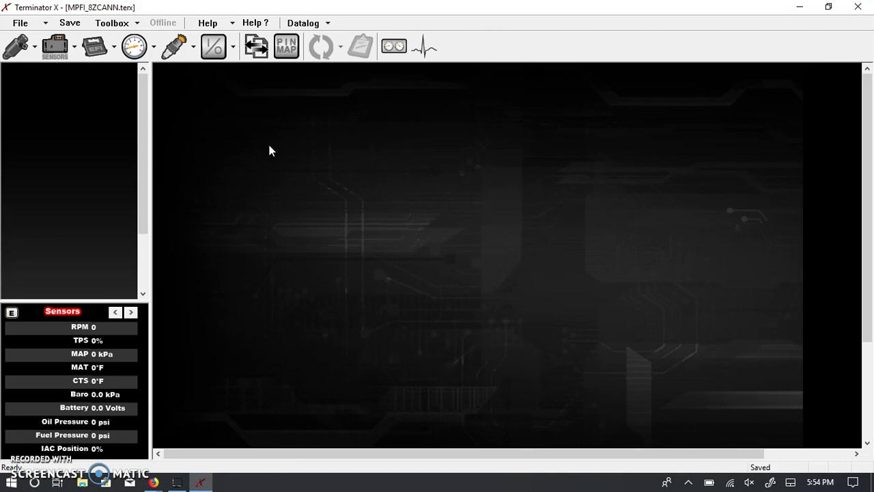
Step: Open the global file MPFI_8ZCANN.terx from the Terminator X Global Files folder
{"action": "left_click", "coordinate": [24, 22]}
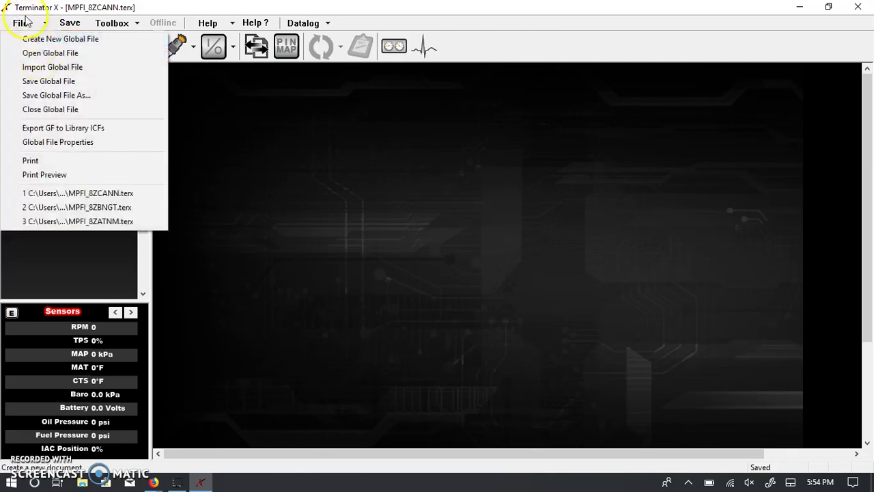
{"action": "left_click", "coordinate": [45, 54]}
{"action": "left_click", "coordinate": [332, 212]}
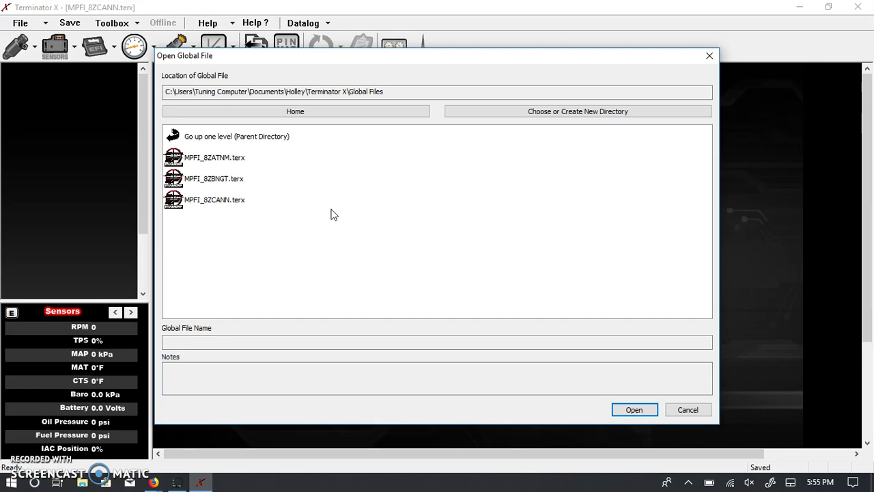
{"action": "double_click", "coordinate": [186, 201]}
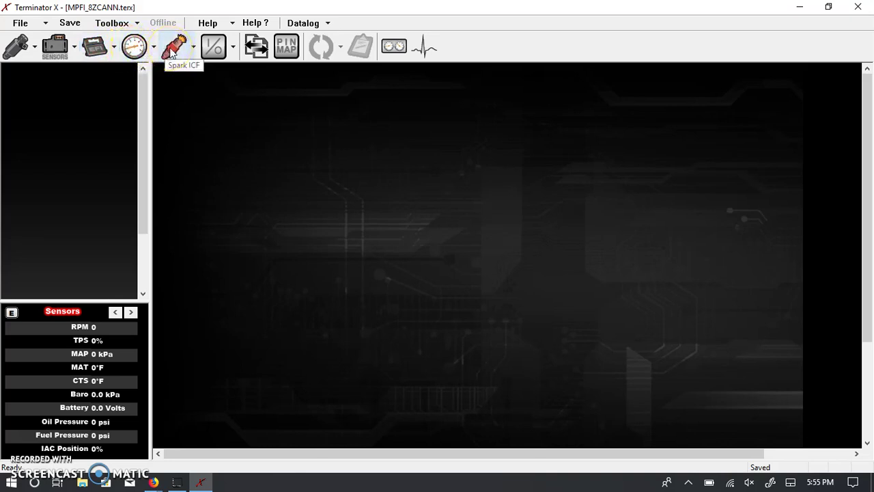
{"action": "left_click", "coordinate": [184, 117]}
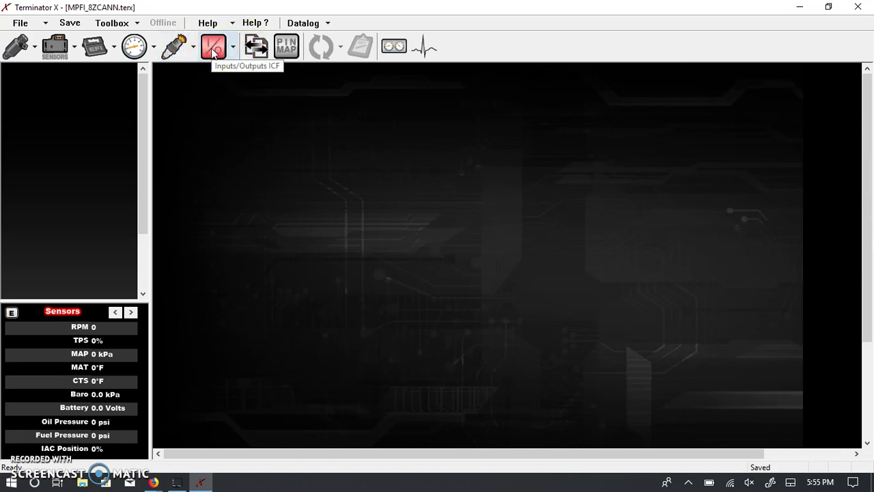
{"action": "left_click", "coordinate": [229, 124]}
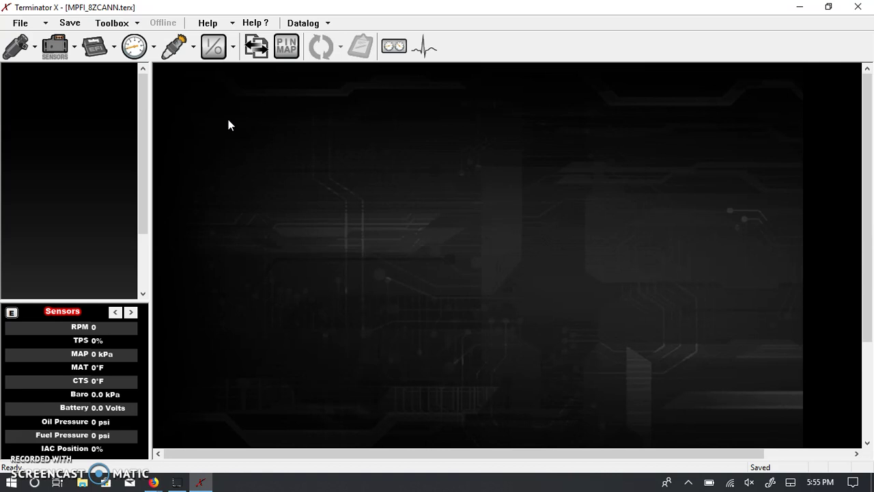
Step: Remove the Inputs/Outputs individual config from the global file
{"action": "left_click", "coordinate": [128, 24]}
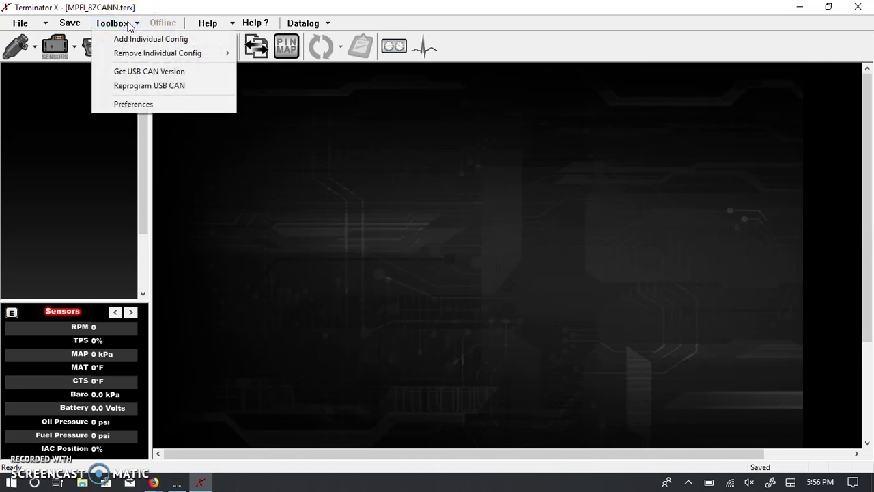
{"action": "mouse_move", "coordinate": [163, 58]}
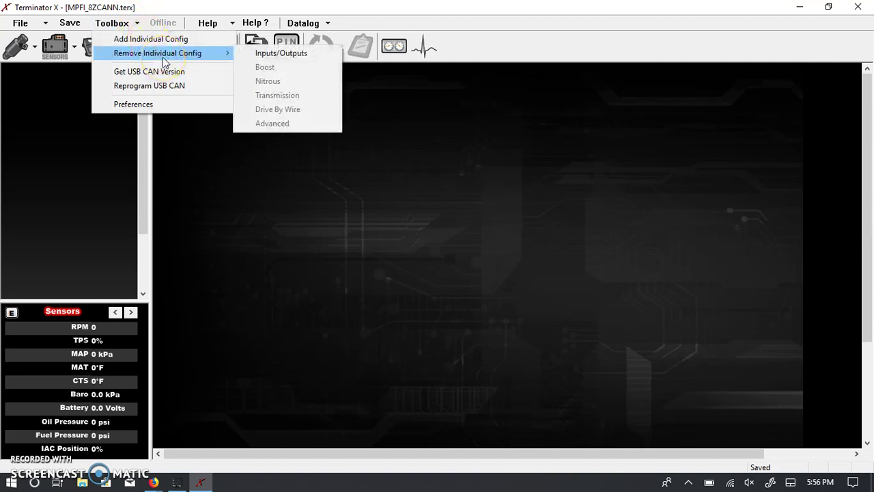
{"action": "left_click", "coordinate": [290, 53]}
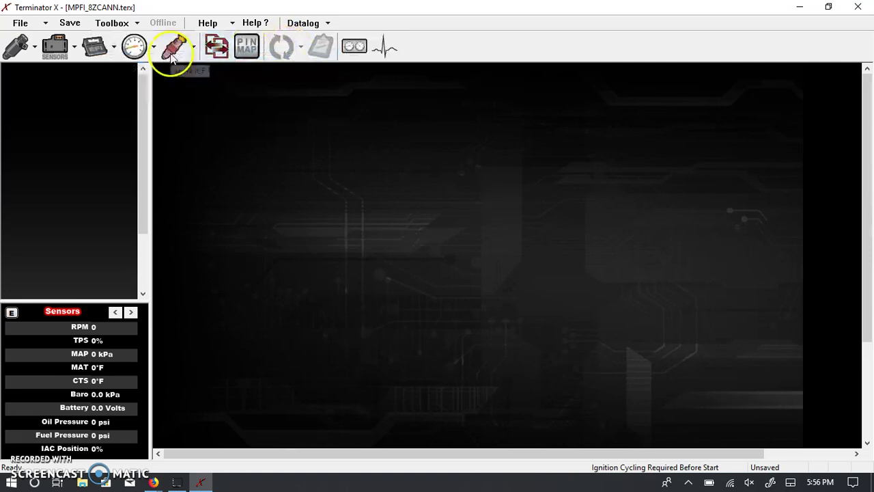
Step: Add the drive-by-wire individual config G.dbw from the DBW folder of Terminator X's Individual Configuration Library
{"action": "left_click", "coordinate": [130, 23]}
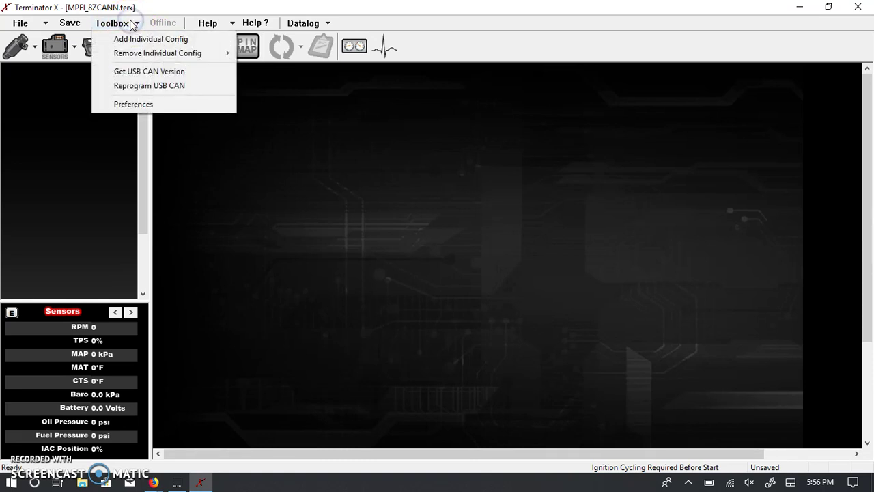
{"action": "left_click", "coordinate": [145, 45]}
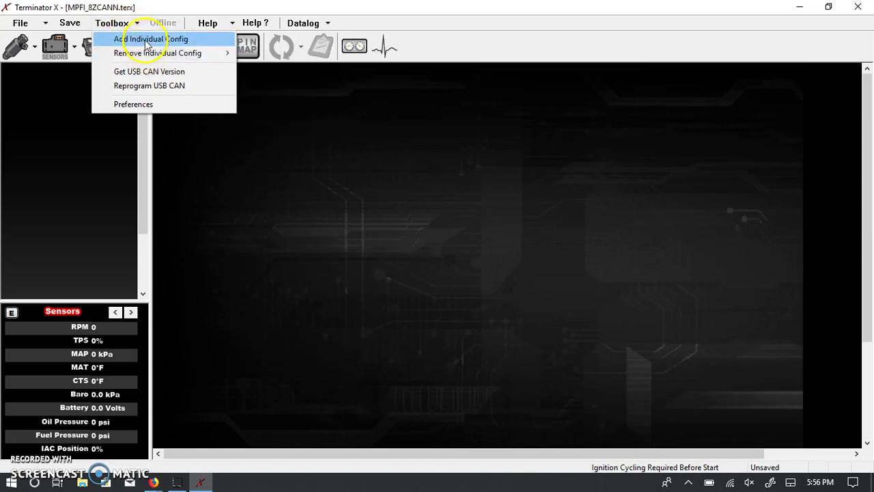
{"action": "left_click", "coordinate": [146, 45]}
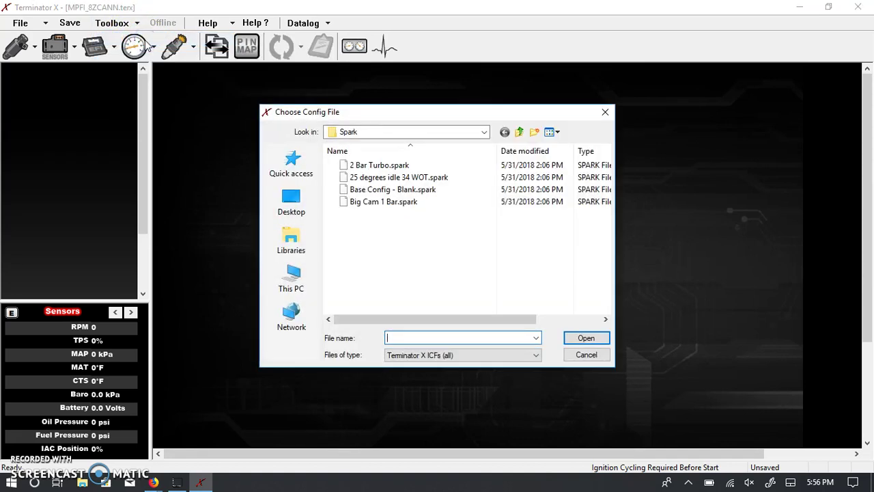
{"action": "left_click", "coordinate": [484, 131]}
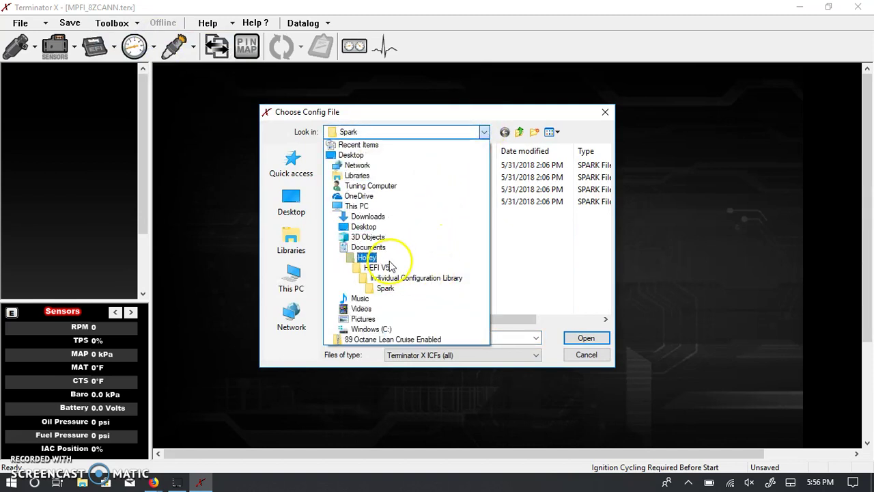
{"action": "left_click", "coordinate": [367, 258]}
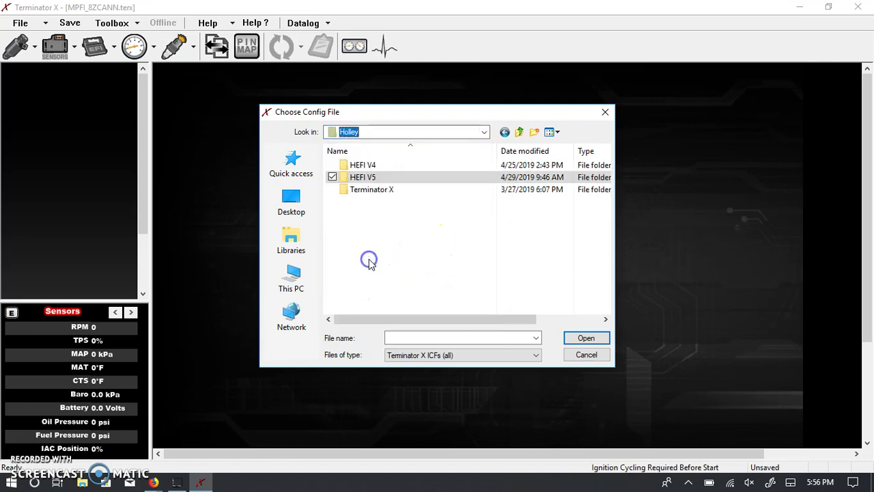
{"action": "double_click", "coordinate": [375, 190]}
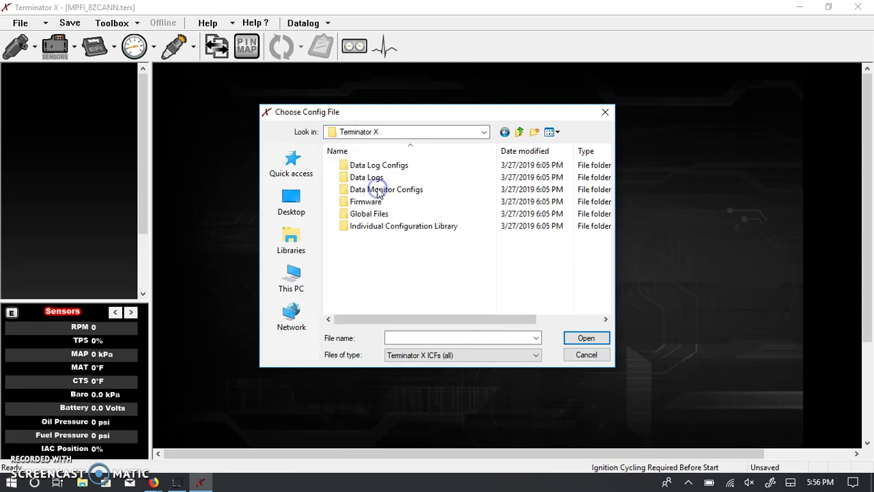
{"action": "double_click", "coordinate": [411, 229]}
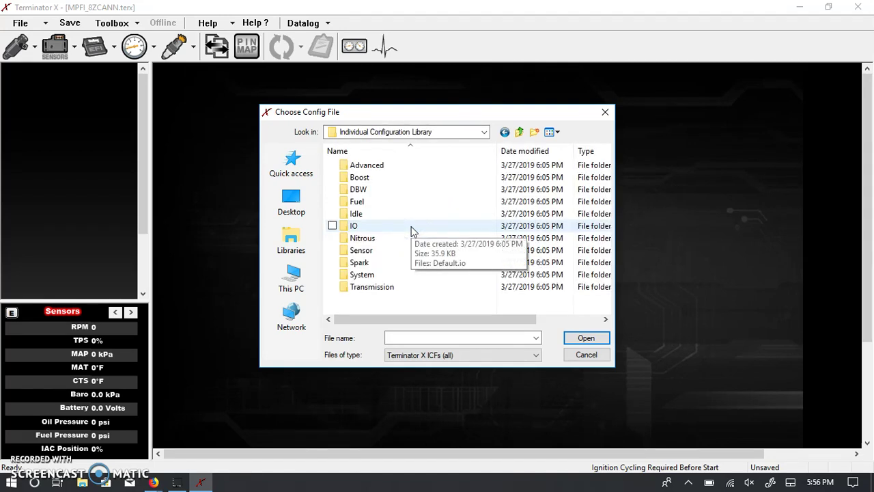
{"action": "left_click", "coordinate": [378, 204]}
{"action": "double_click", "coordinate": [359, 189]}
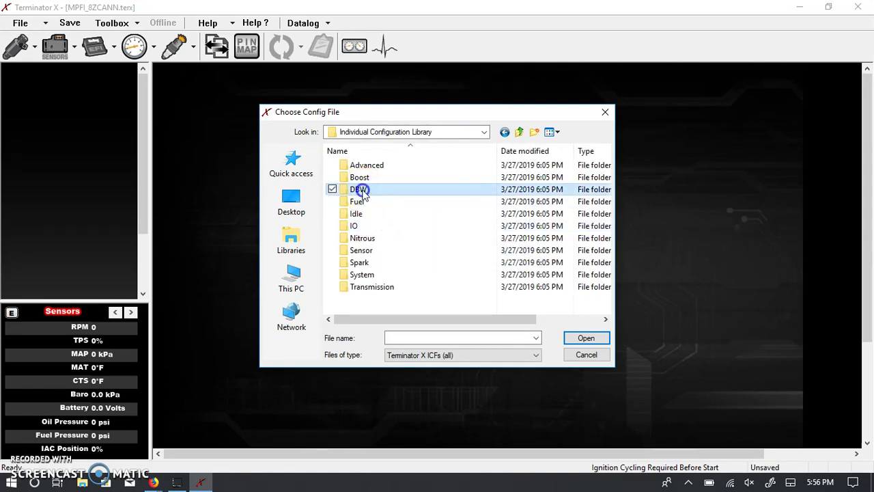
{"action": "left_click", "coordinate": [362, 167]}
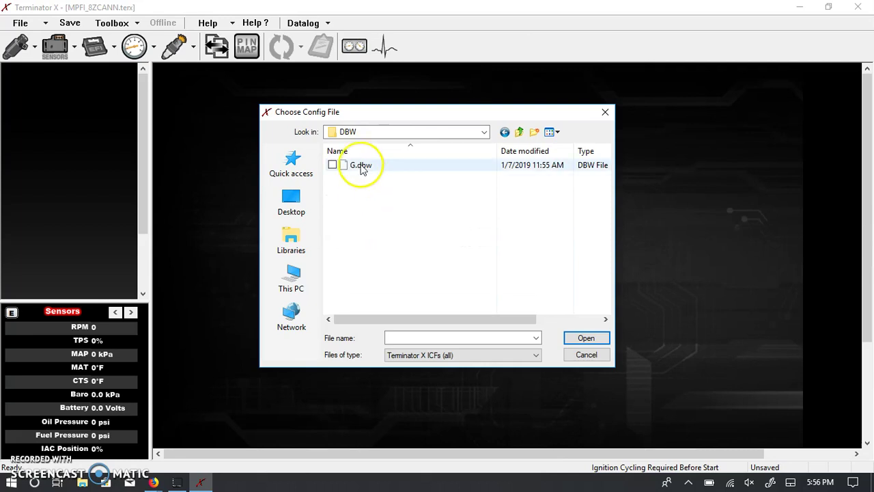
{"action": "double_click", "coordinate": [361, 165]}
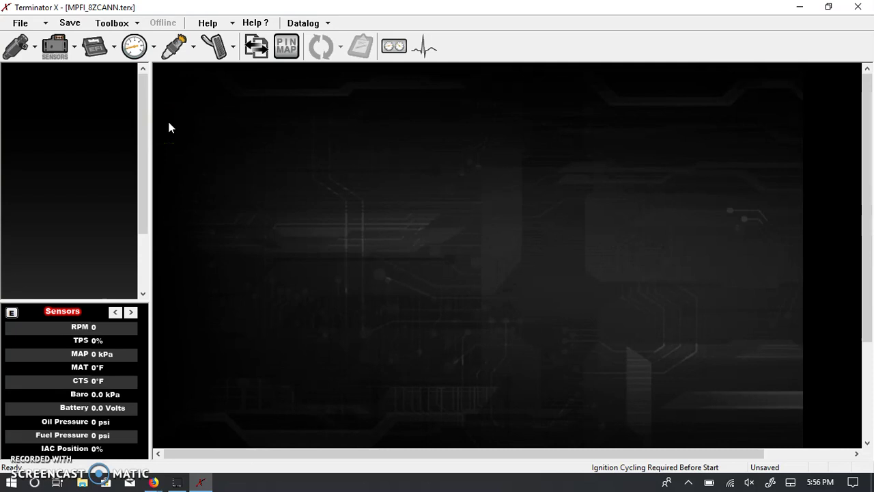
Step: Add the individual config AT.transmission from the Transmission folder of the Individual Configuration Library
{"action": "left_click", "coordinate": [128, 23]}
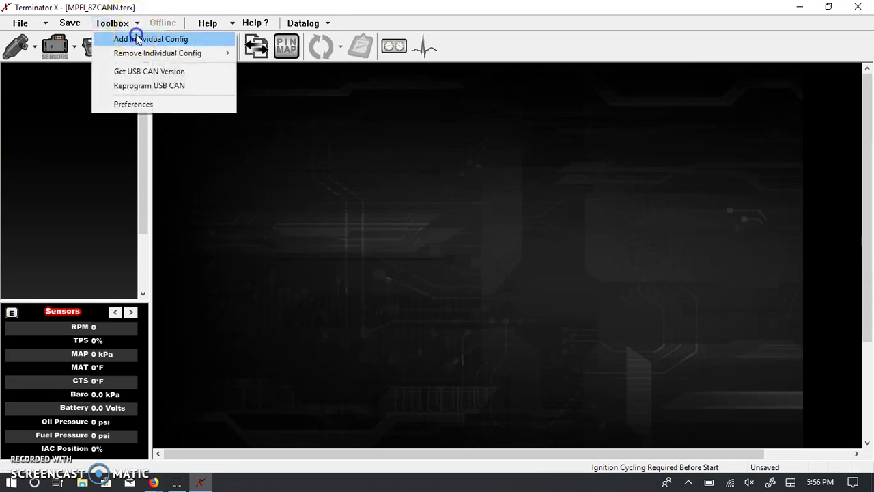
{"action": "left_click", "coordinate": [137, 39]}
{"action": "left_click", "coordinate": [471, 132]}
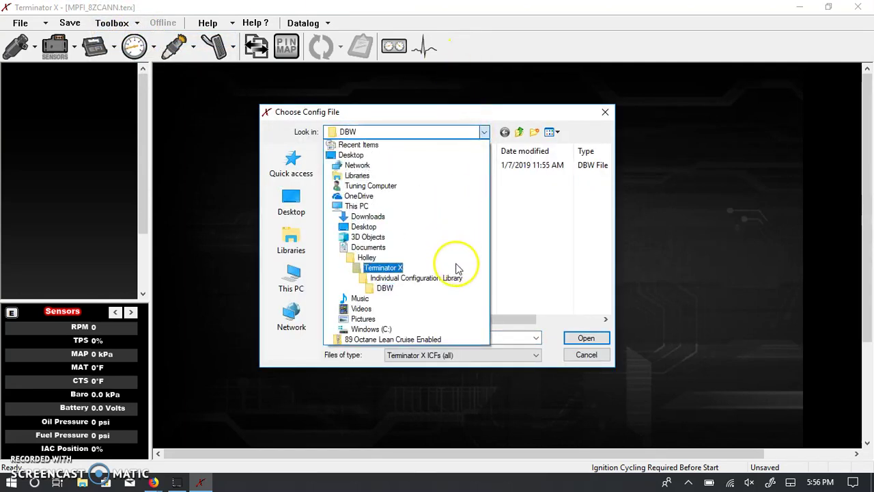
{"action": "left_click", "coordinate": [463, 281]}
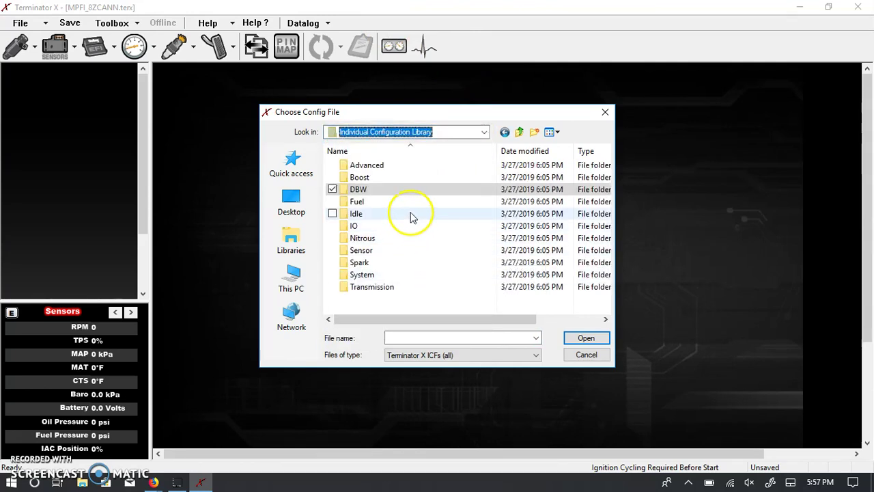
{"action": "left_click", "coordinate": [388, 288]}
{"action": "double_click", "coordinate": [387, 288]}
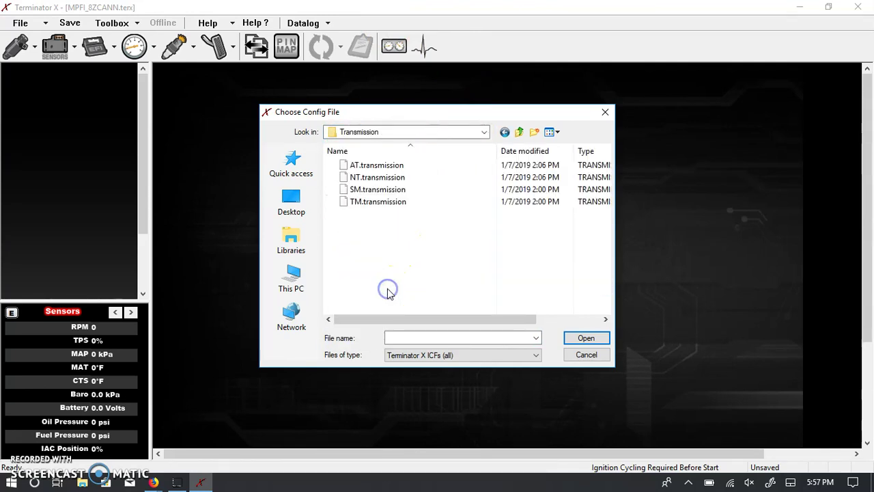
{"action": "double_click", "coordinate": [378, 166]}
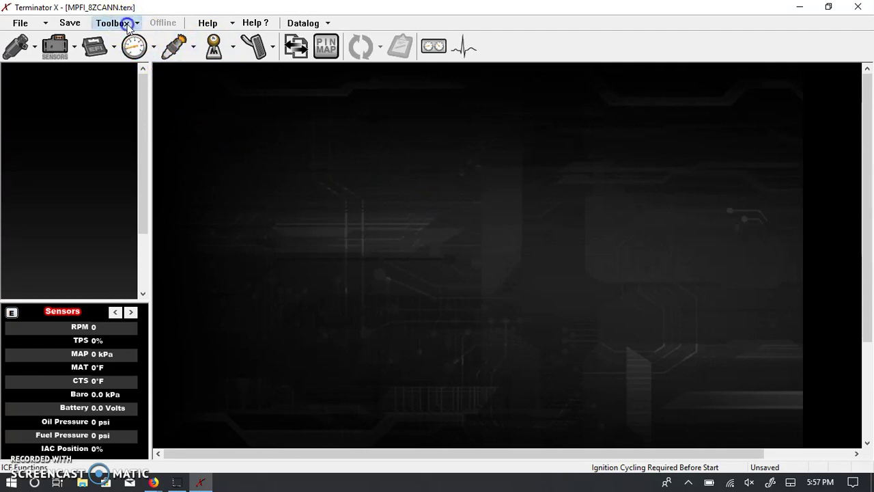
Step: Add the inputs/outputs individual config Default.io from the IO folder of the Individual Configuration Library
{"action": "left_click", "coordinate": [123, 25]}
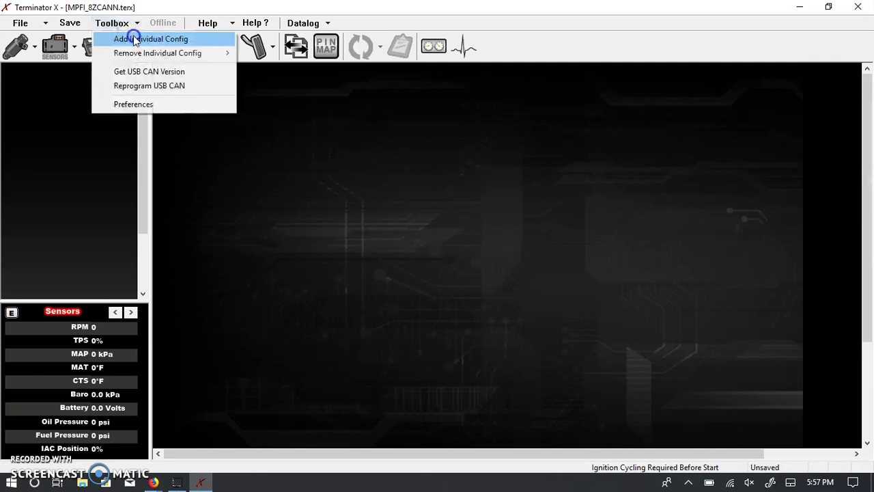
{"action": "left_click", "coordinate": [136, 40]}
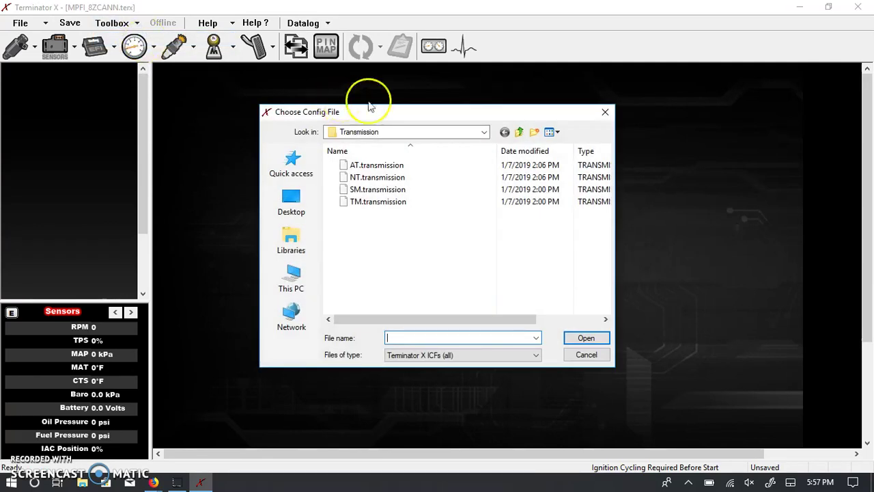
{"action": "left_click", "coordinate": [482, 132]}
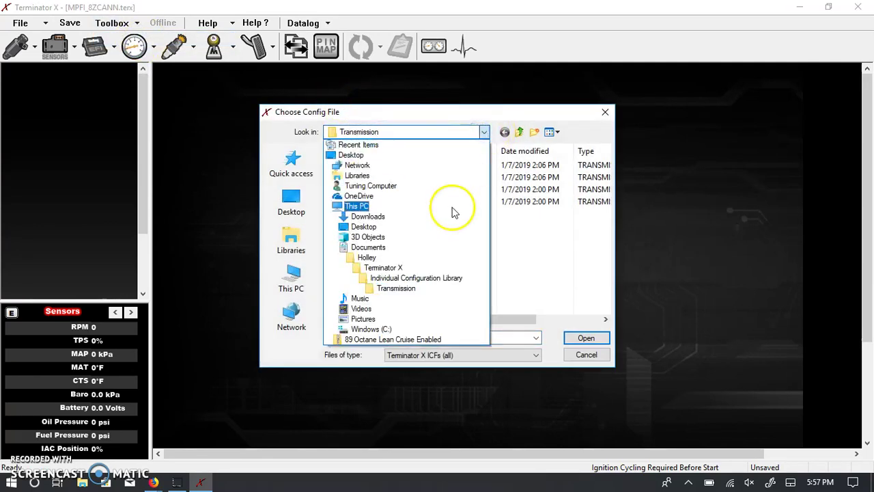
{"action": "left_click", "coordinate": [458, 278]}
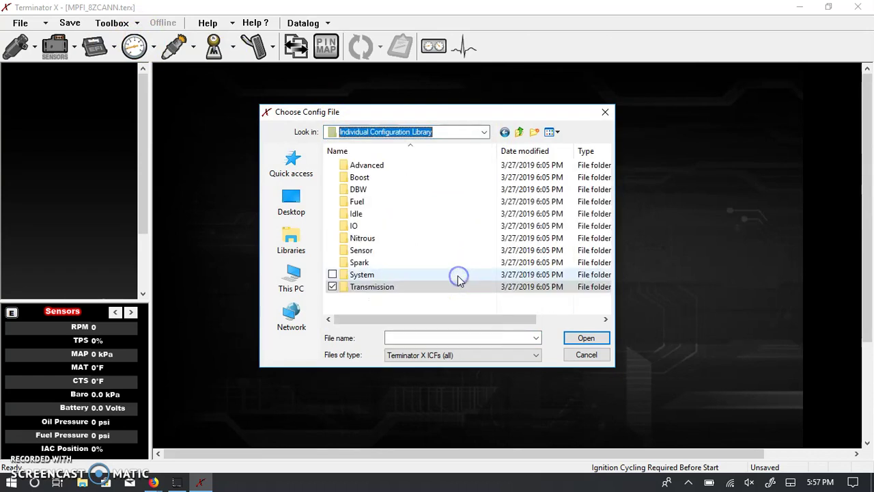
{"action": "double_click", "coordinate": [372, 227]}
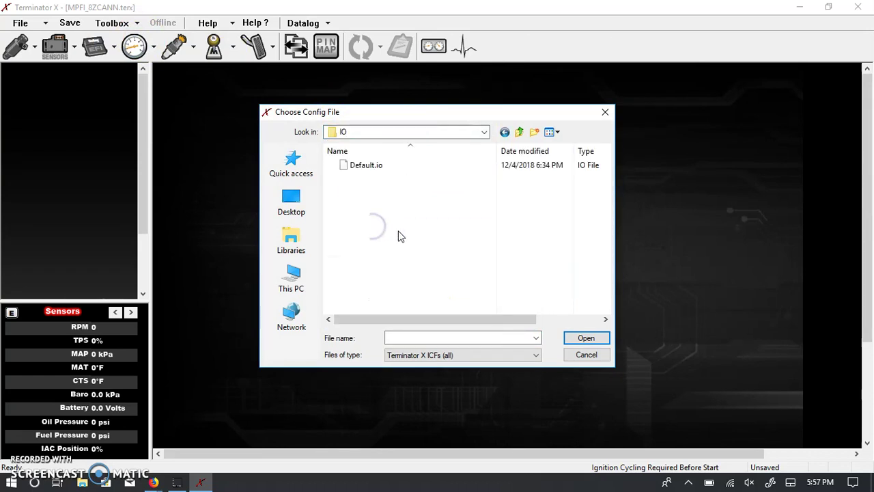
{"action": "left_click", "coordinate": [362, 165]}
{"action": "double_click", "coordinate": [362, 165]}
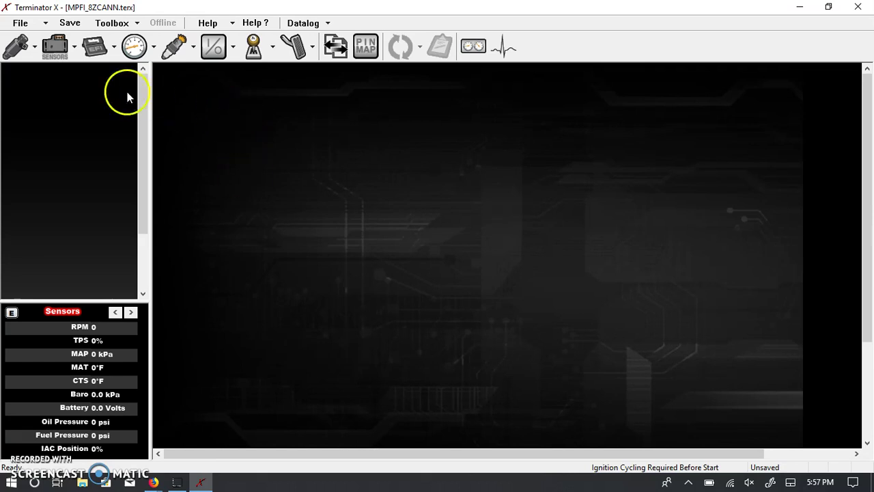
Step: Open the system parameters and examine the Engine Parameters page, including the engine, EFI system and fuel injector settings
{"action": "left_click", "coordinate": [96, 48]}
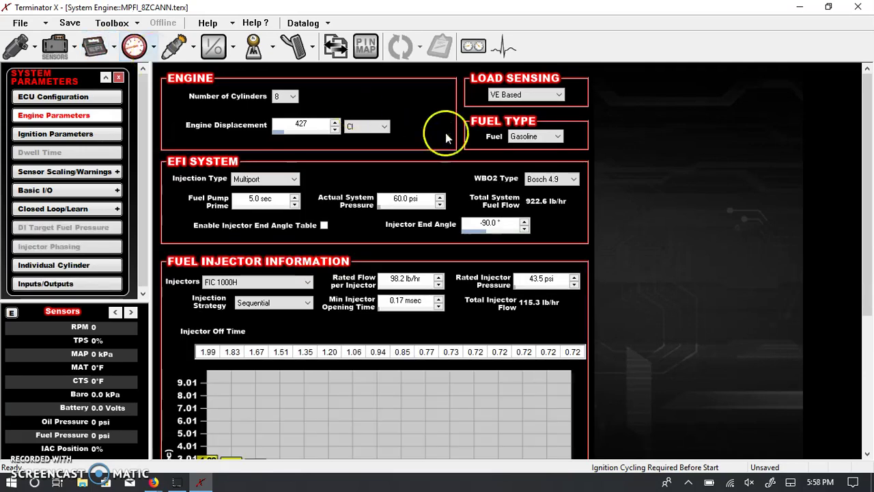
{"action": "scroll", "coordinate": [688, 199], "scroll_direction": "down", "scroll_amount": 3}
{"action": "scroll", "coordinate": [688, 199], "scroll_direction": "up", "scroll_amount": 3}
{"action": "left_click", "coordinate": [391, 104]}
{"action": "left_click", "coordinate": [299, 124]}
{"action": "left_click", "coordinate": [329, 164]}
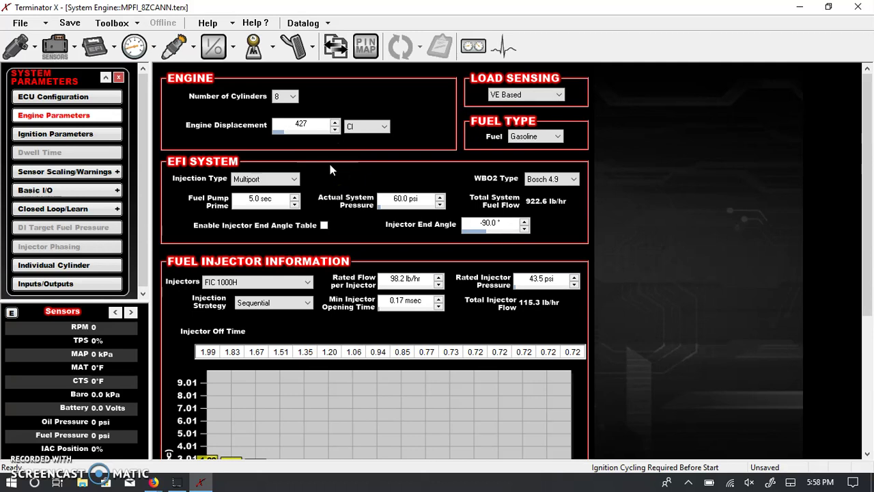
{"action": "left_click", "coordinate": [246, 131]}
{"action": "left_click", "coordinate": [18, 49]}
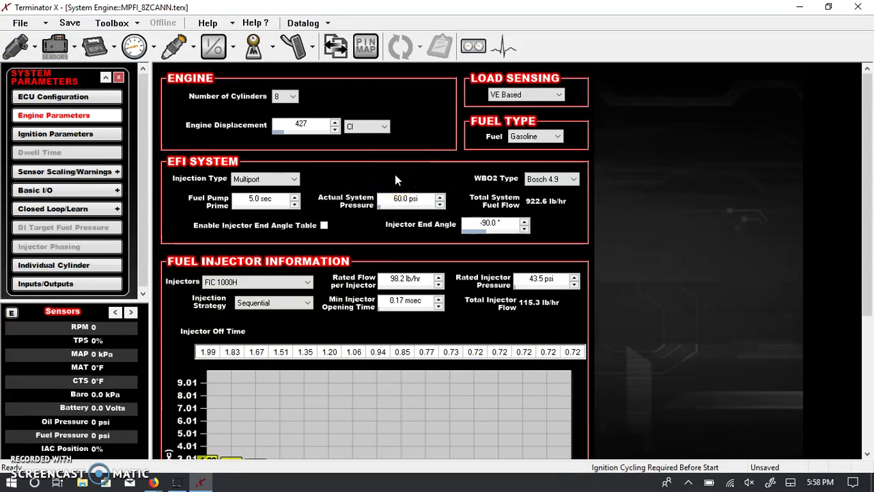
{"action": "scroll", "coordinate": [395, 176], "scroll_direction": "down", "scroll_amount": 3}
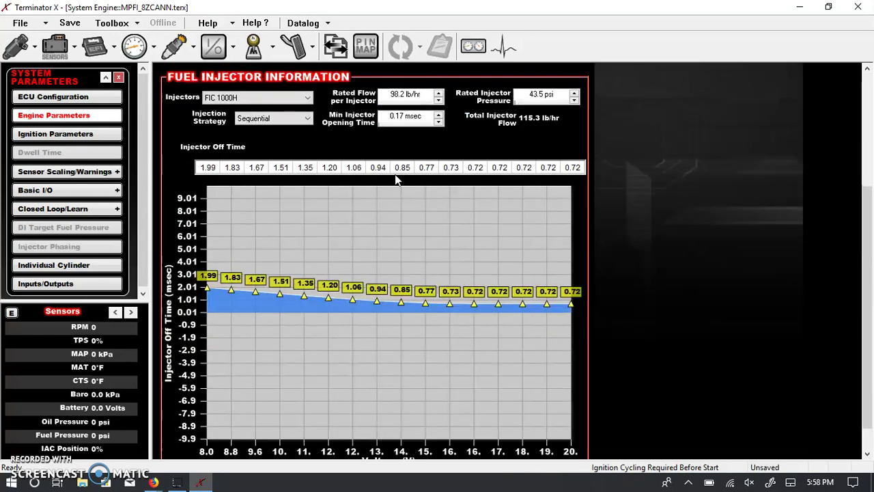
{"action": "scroll", "coordinate": [395, 176], "scroll_direction": "down", "scroll_amount": 1}
{"action": "scroll", "coordinate": [396, 176], "scroll_direction": "up", "scroll_amount": 3}
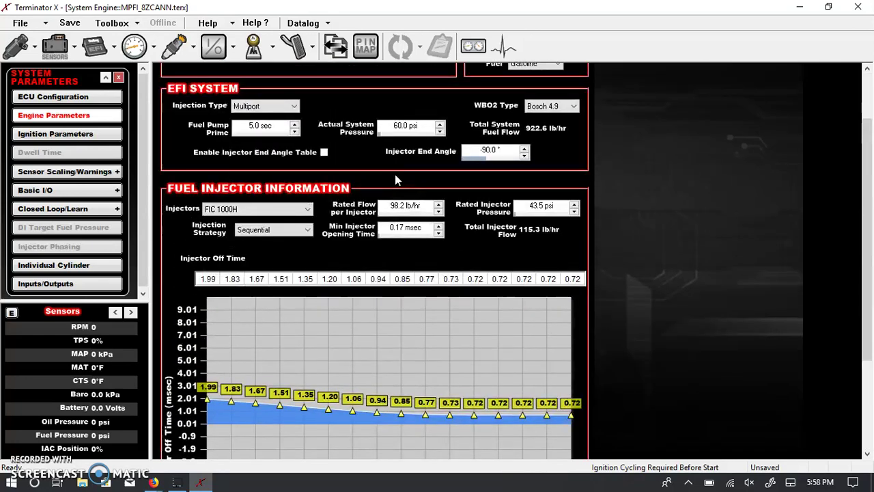
{"action": "scroll", "coordinate": [395, 180], "scroll_direction": "up", "scroll_amount": 2}
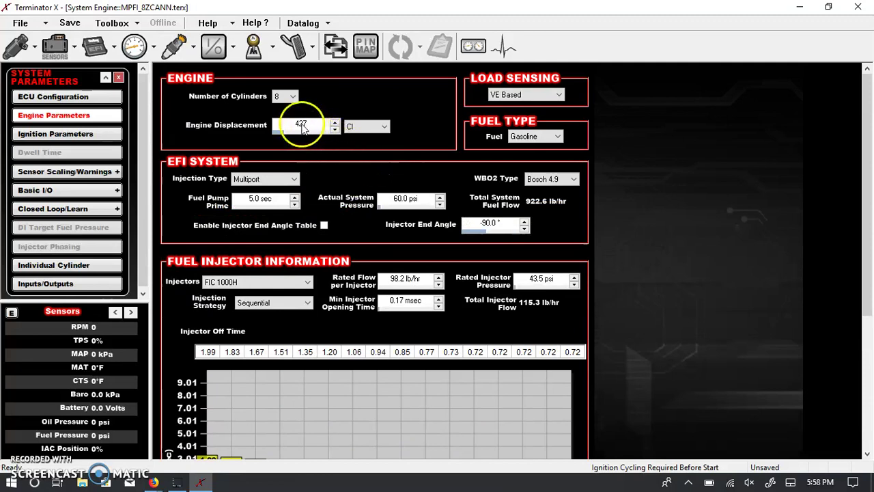
{"action": "left_click", "coordinate": [525, 94]}
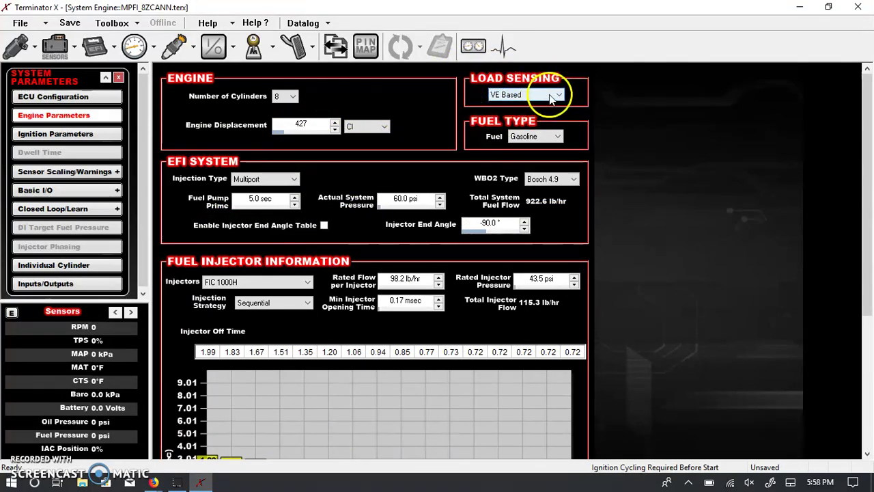
{"action": "left_click", "coordinate": [550, 95]}
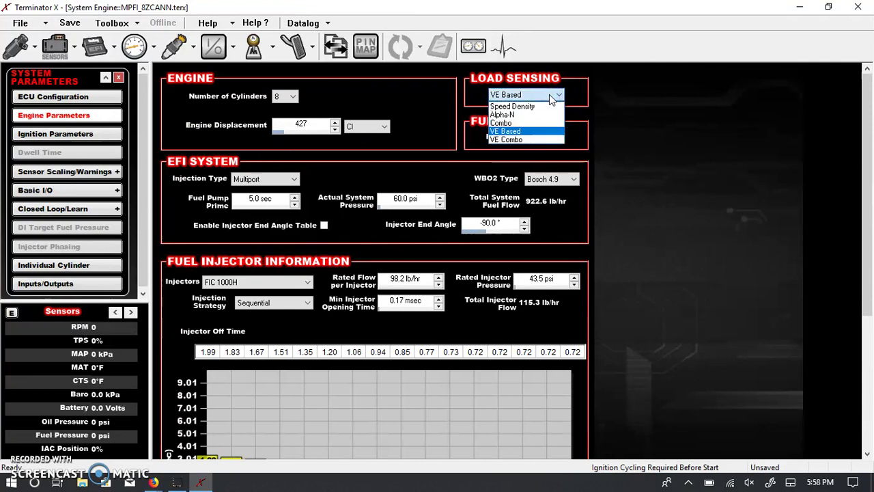
{"action": "left_click", "coordinate": [548, 103]}
{"action": "left_click", "coordinate": [534, 137]}
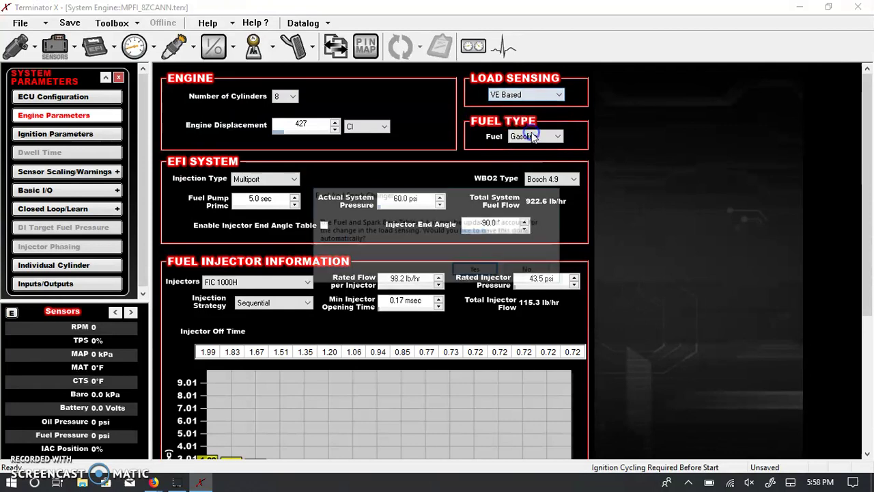
{"action": "left_click", "coordinate": [532, 271]}
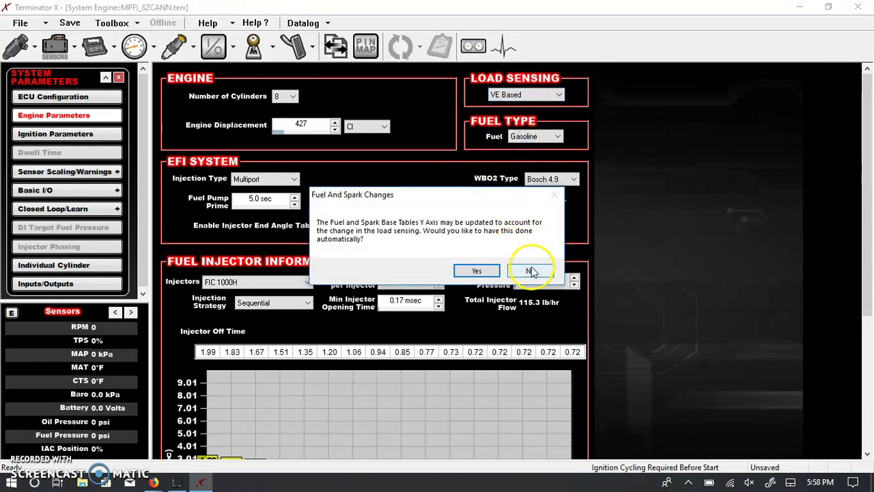
Step: Set the load sensing to Speed Density and decline converting the base fuel map from VE to Fuel Flow
{"action": "left_click", "coordinate": [542, 96]}
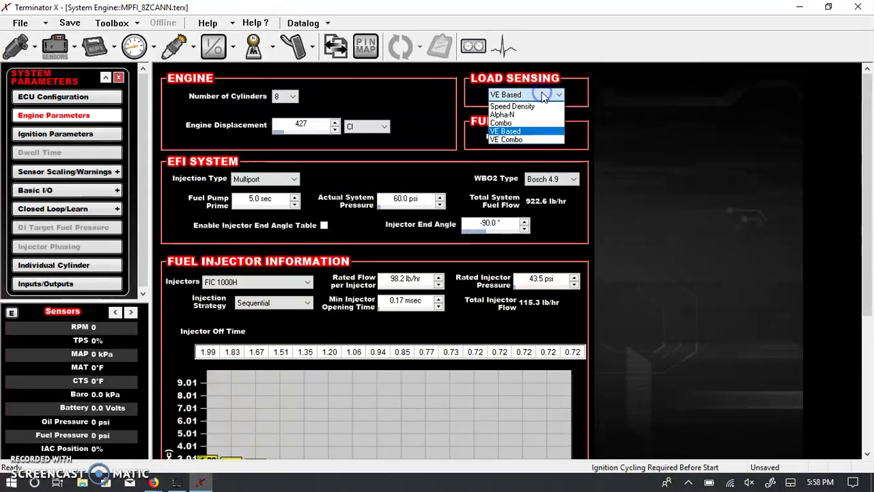
{"action": "left_click", "coordinate": [541, 106]}
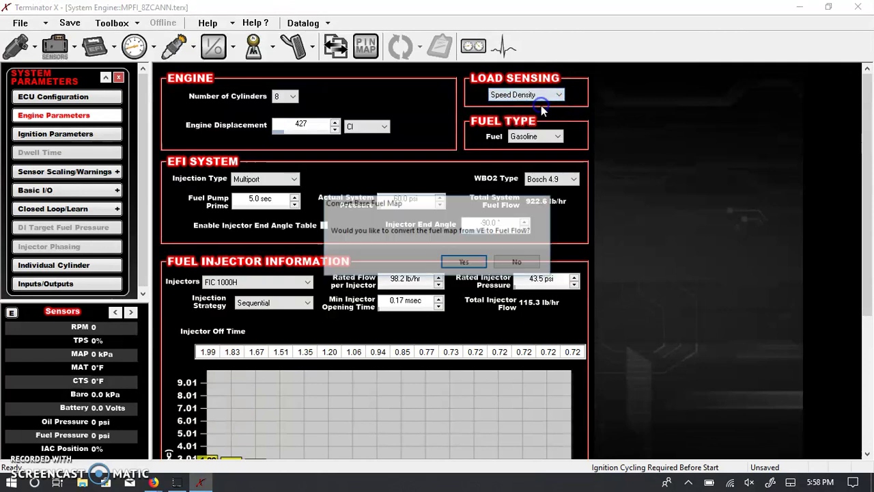
{"action": "left_click", "coordinate": [468, 263]}
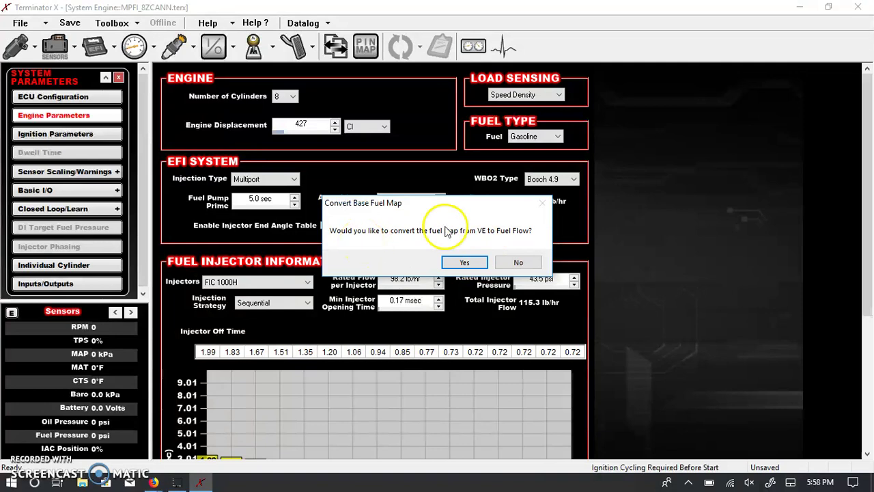
{"action": "left_click", "coordinate": [520, 263]}
{"action": "left_click", "coordinate": [538, 270]}
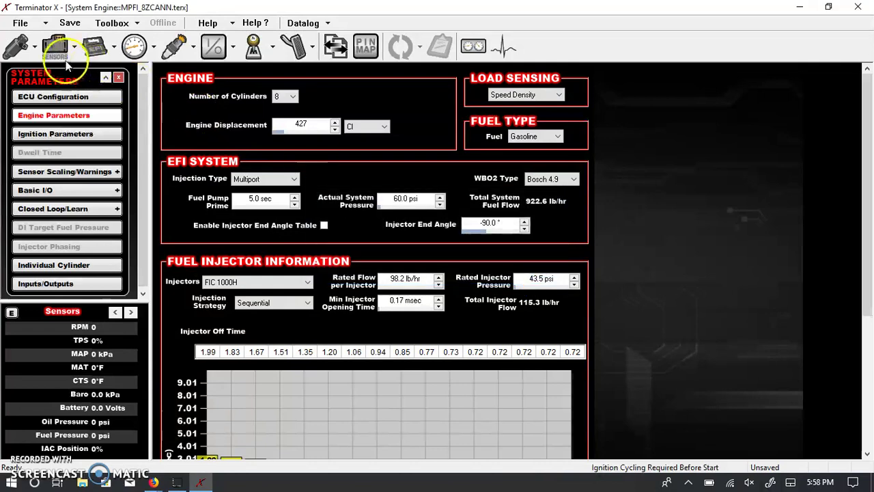
Step: Examine the Base Fuel table's flow units and review the available load sensing methods in the engine parameters
{"action": "left_click", "coordinate": [15, 45]}
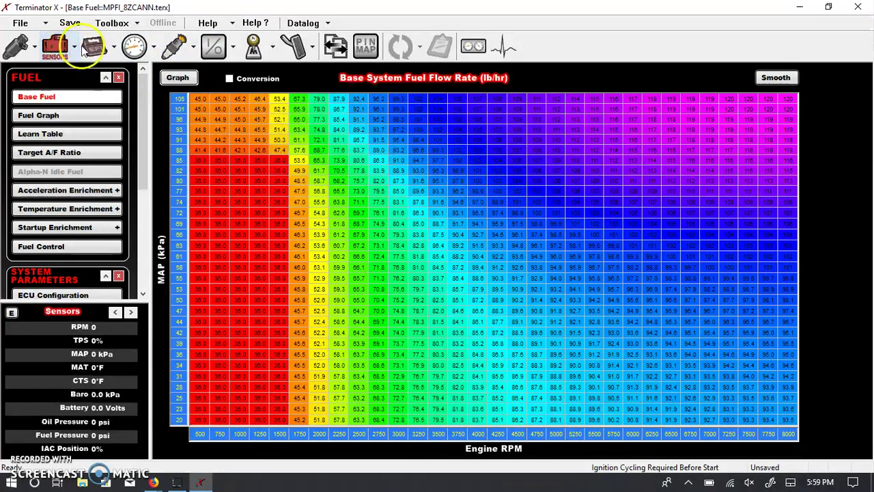
{"action": "left_click", "coordinate": [94, 49]}
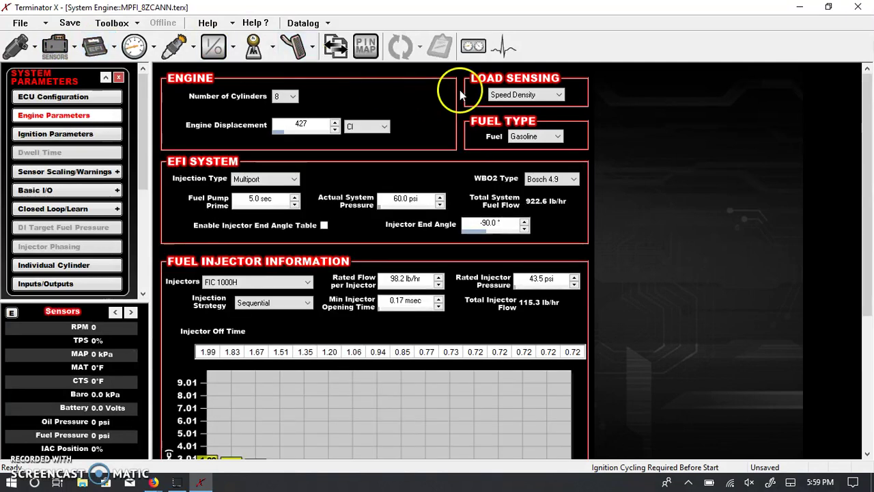
{"action": "left_click", "coordinate": [527, 96]}
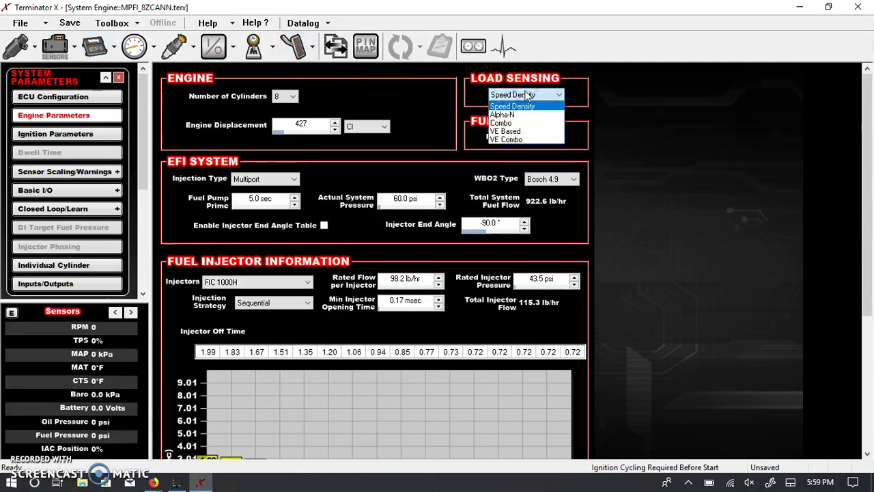
{"action": "left_click", "coordinate": [528, 96]}
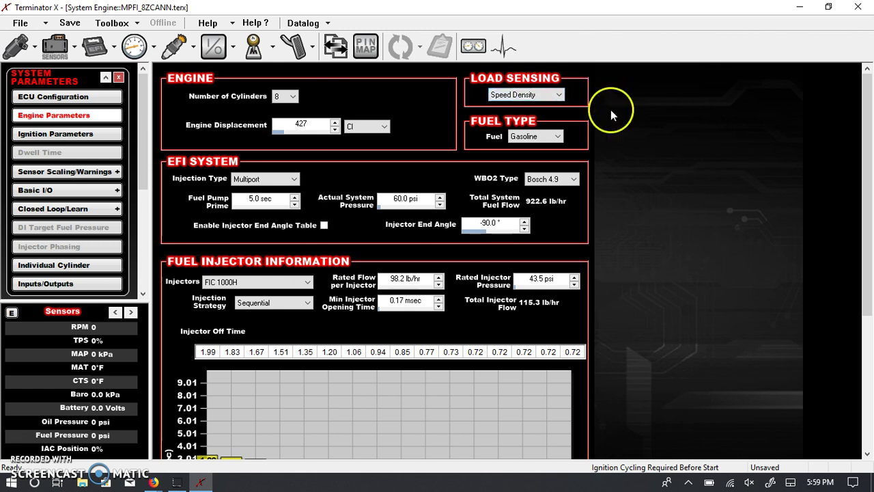
{"action": "left_click", "coordinate": [17, 47]}
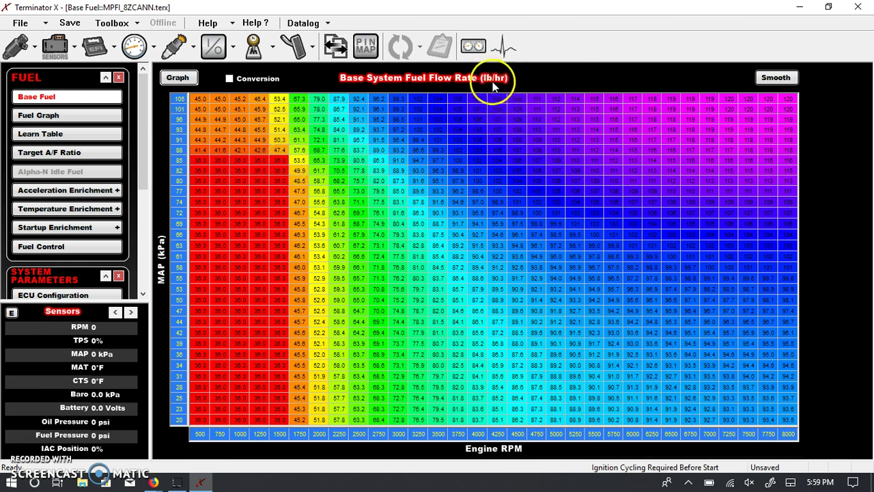
Step: Return to the engine parameters and review the EFI system settings, including the available WBO2 sensor types
{"action": "left_click", "coordinate": [100, 45]}
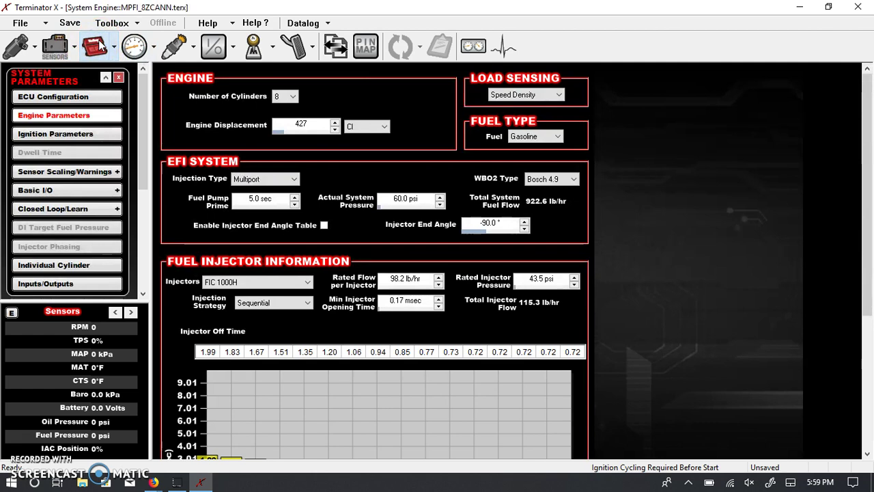
{"action": "scroll", "coordinate": [385, 163], "scroll_direction": "down", "scroll_amount": 1}
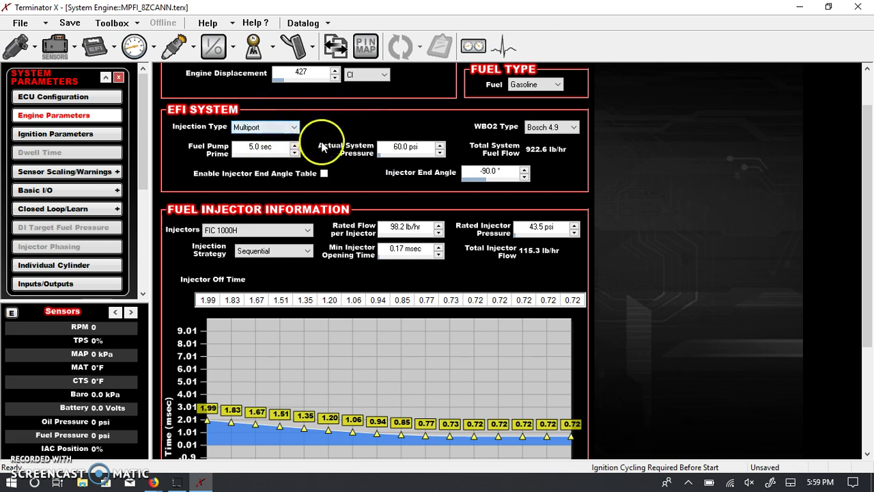
{"action": "scroll", "coordinate": [323, 148], "scroll_direction": "down", "scroll_amount": 1}
{"action": "scroll", "coordinate": [322, 148], "scroll_direction": "up", "scroll_amount": 2}
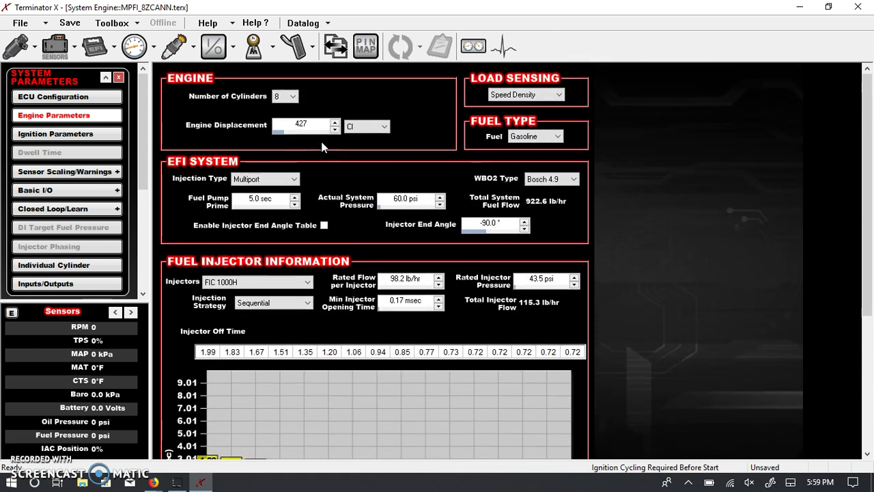
{"action": "left_click", "coordinate": [574, 179]}
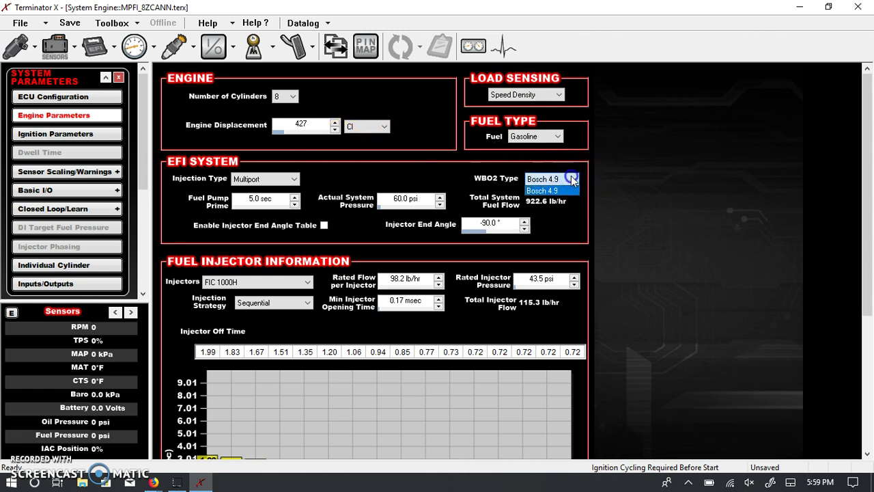
{"action": "left_click", "coordinate": [573, 179]}
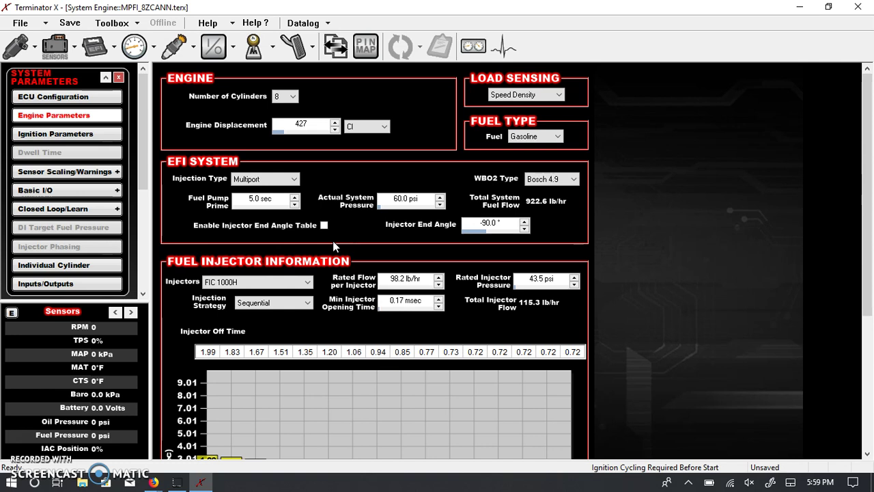
Step: Browse the predefined fuel injectors and set the injector type to GM 12576341 LS3
{"action": "scroll", "coordinate": [335, 246], "scroll_direction": "down", "scroll_amount": 3}
{"action": "scroll", "coordinate": [335, 246], "scroll_direction": "down", "scroll_amount": 3}
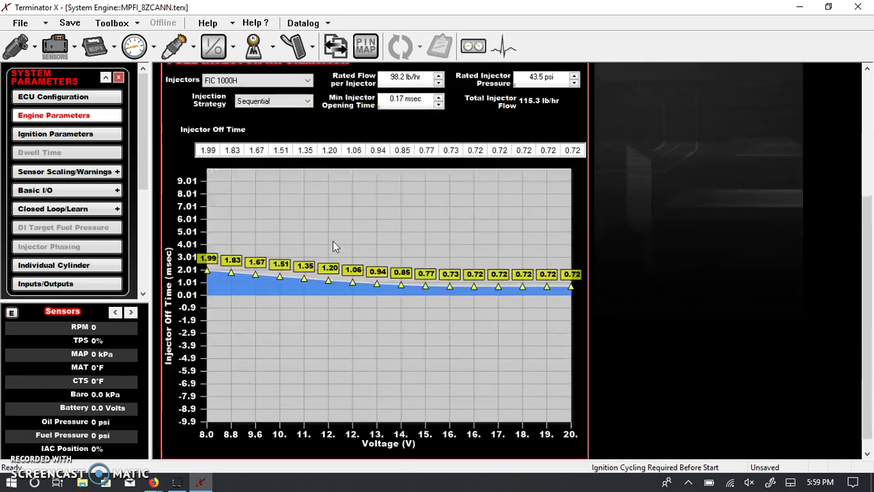
{"action": "scroll", "coordinate": [334, 246], "scroll_direction": "up", "scroll_amount": 1}
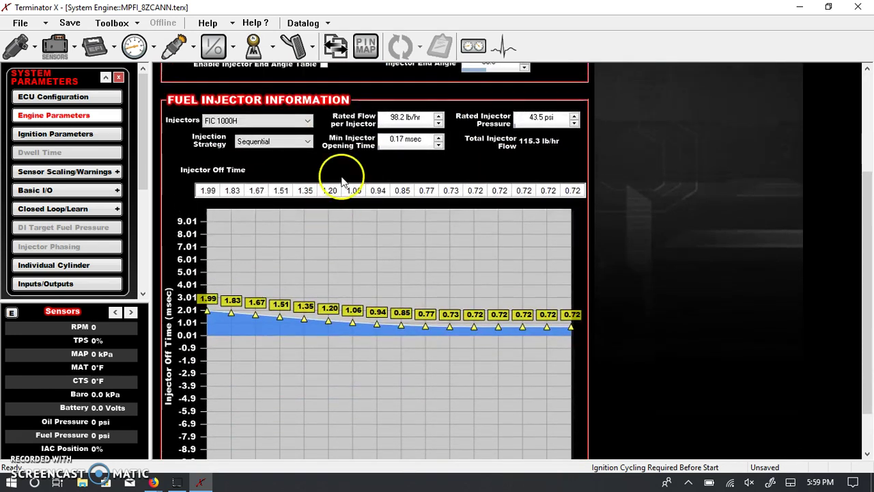
{"action": "left_click", "coordinate": [307, 121]}
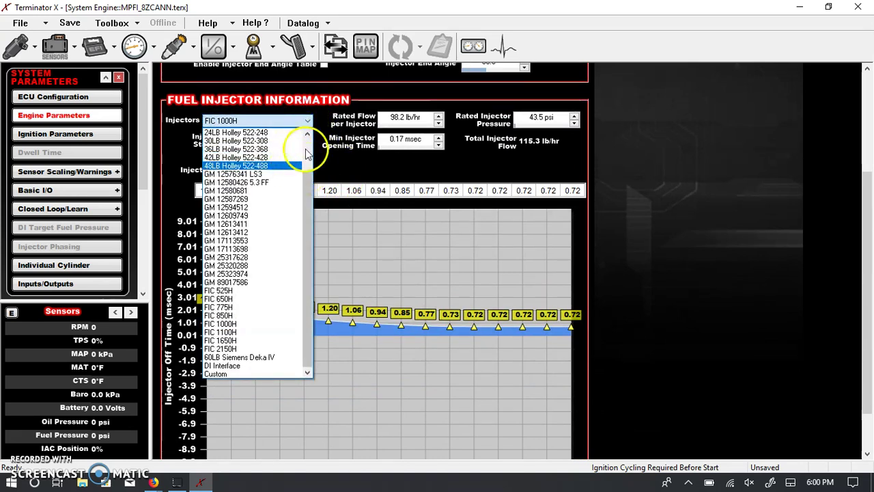
{"action": "scroll", "coordinate": [306, 154], "scroll_direction": "up", "scroll_amount": 2}
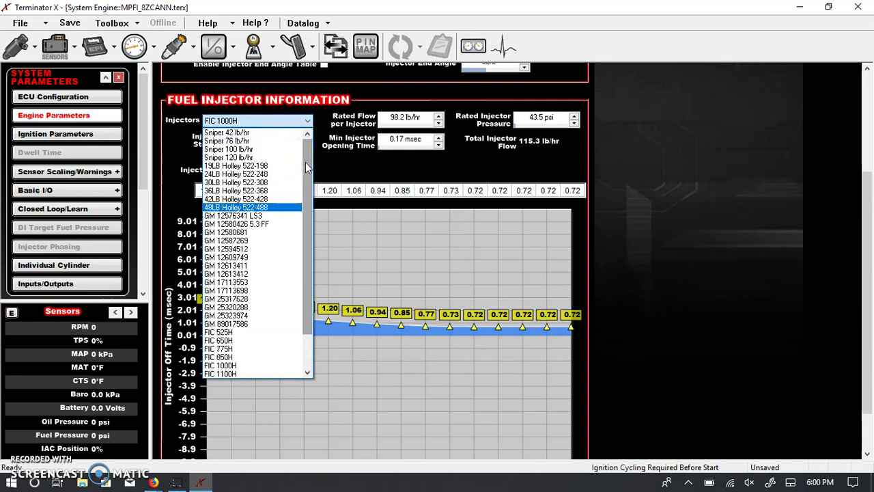
{"action": "left_click_drag", "start_coordinate": [305, 162], "coordinate": [306, 214]}
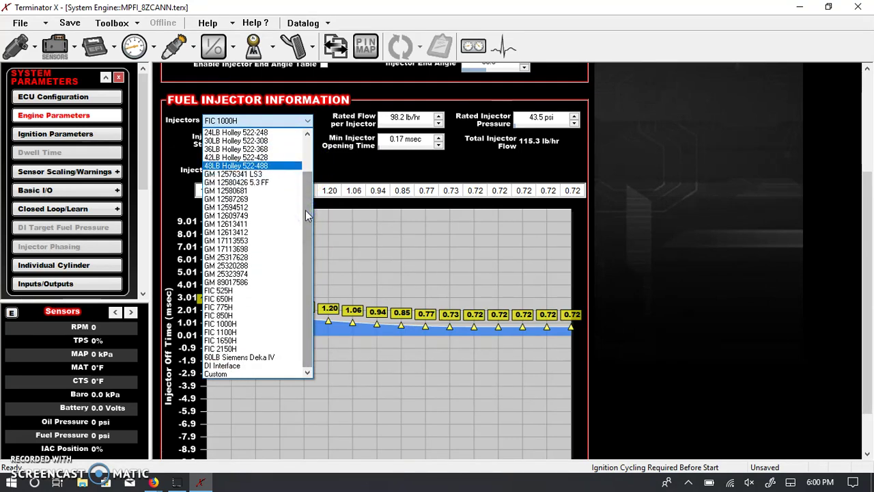
{"action": "left_click_drag", "start_coordinate": [307, 216], "coordinate": [272, 176]}
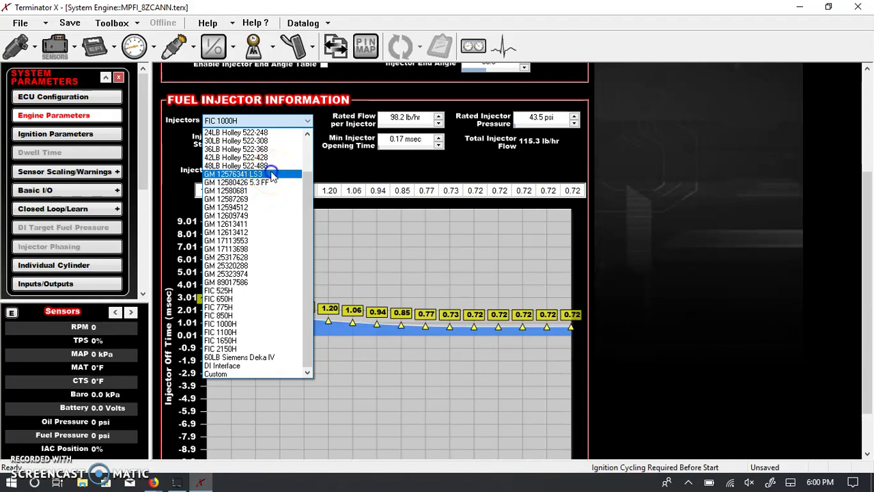
{"action": "left_click_drag", "start_coordinate": [272, 176], "coordinate": [272, 176]}
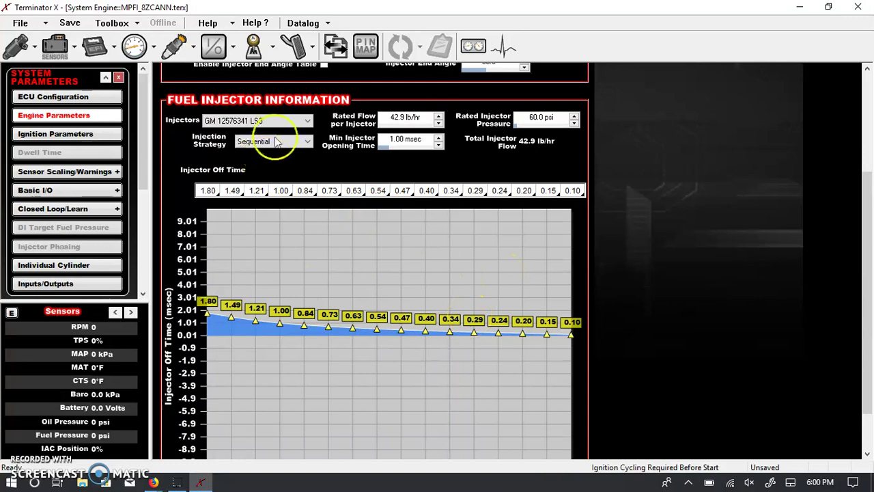
{"action": "left_click", "coordinate": [292, 123]}
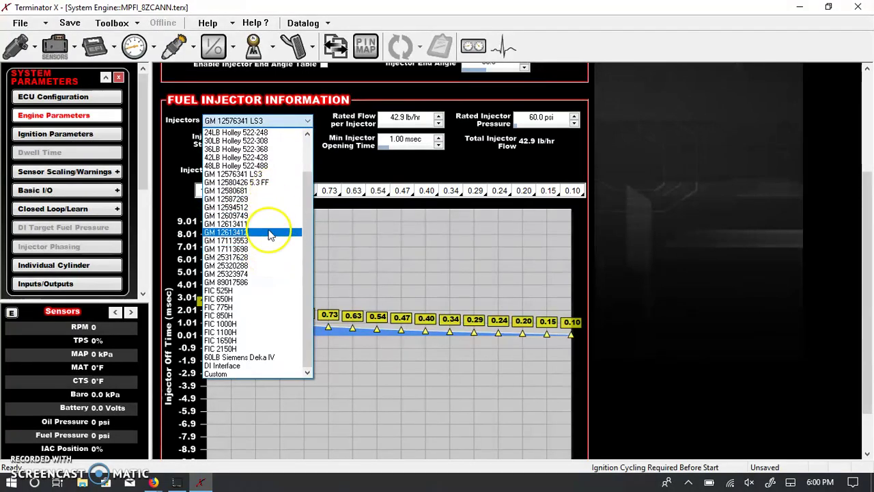
{"action": "left_click", "coordinate": [268, 176]}
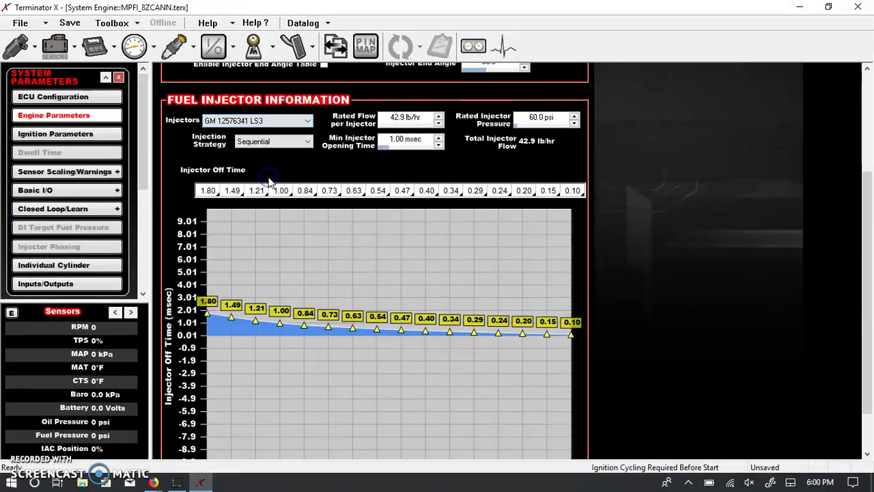
Step: Review the fuel injector data and off-time graph, stepping the rated injector pressure to 59.9 psi and back to 60.0 psi
{"action": "scroll", "coordinate": [467, 161], "scroll_direction": "down", "scroll_amount": 1}
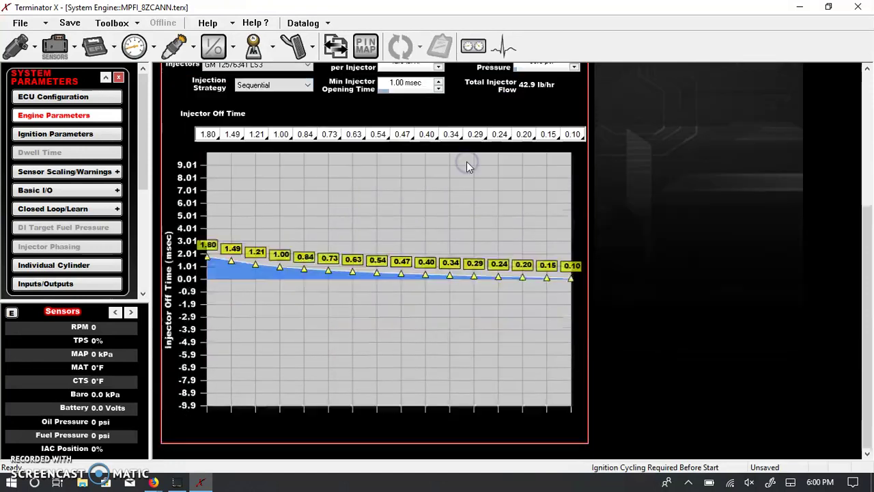
{"action": "scroll", "coordinate": [466, 161], "scroll_direction": "up", "scroll_amount": 3}
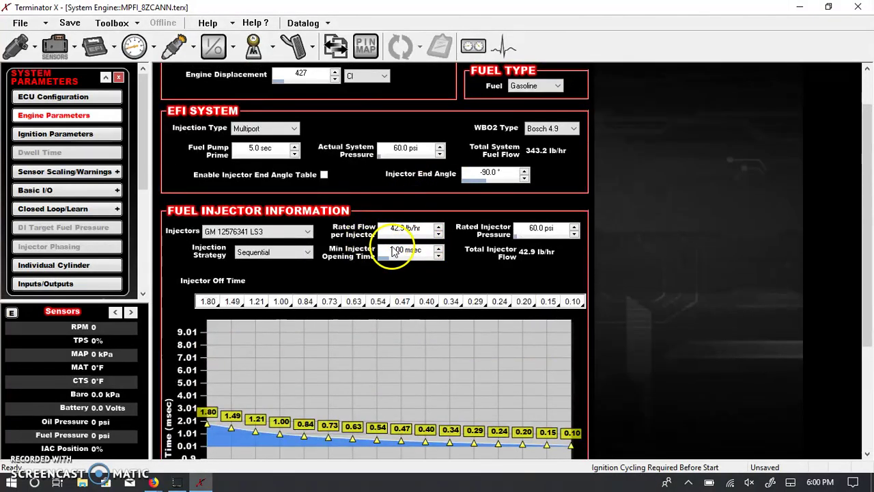
{"action": "left_click", "coordinate": [575, 234]}
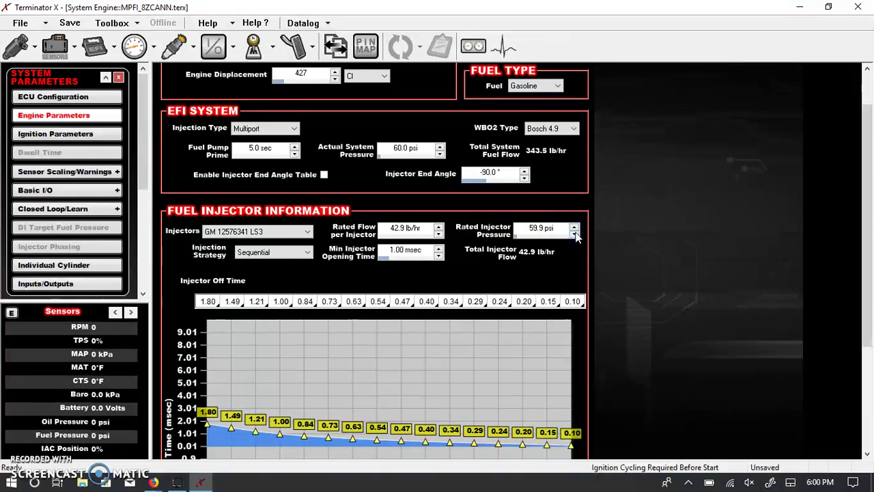
{"action": "left_click", "coordinate": [575, 229]}
{"action": "left_click", "coordinate": [616, 253]}
{"action": "scroll", "coordinate": [616, 254], "scroll_direction": "down", "scroll_amount": 4}
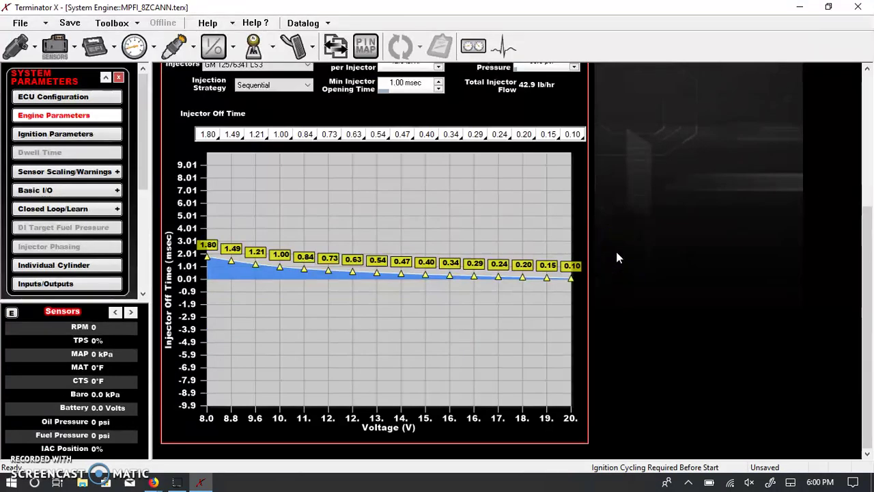
{"action": "scroll", "coordinate": [616, 257], "scroll_direction": "up", "scroll_amount": 5}
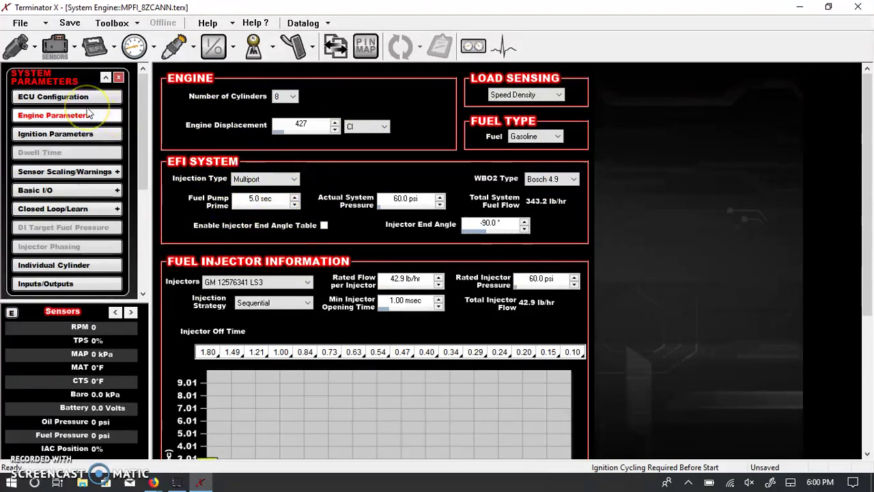
Step: Open the ignition parameters and review the available ignition types, leaving GM LSx 58 tooth selected
{"action": "left_click", "coordinate": [82, 135]}
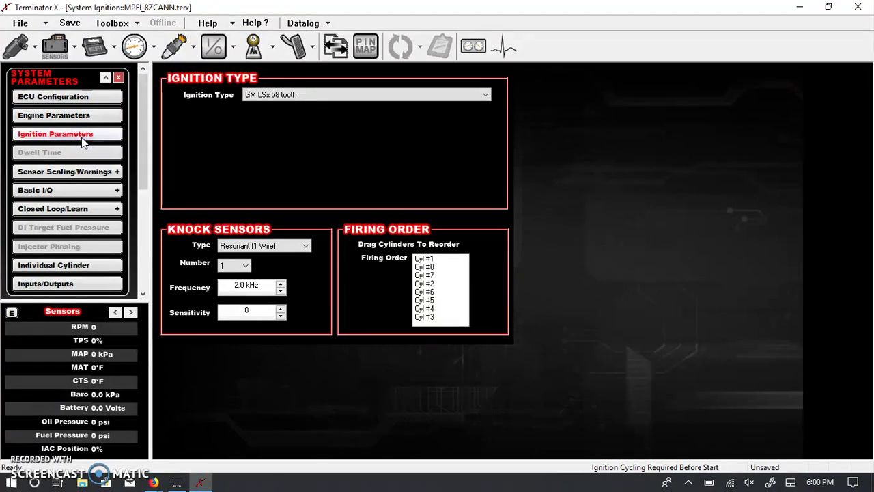
{"action": "left_click", "coordinate": [375, 93]}
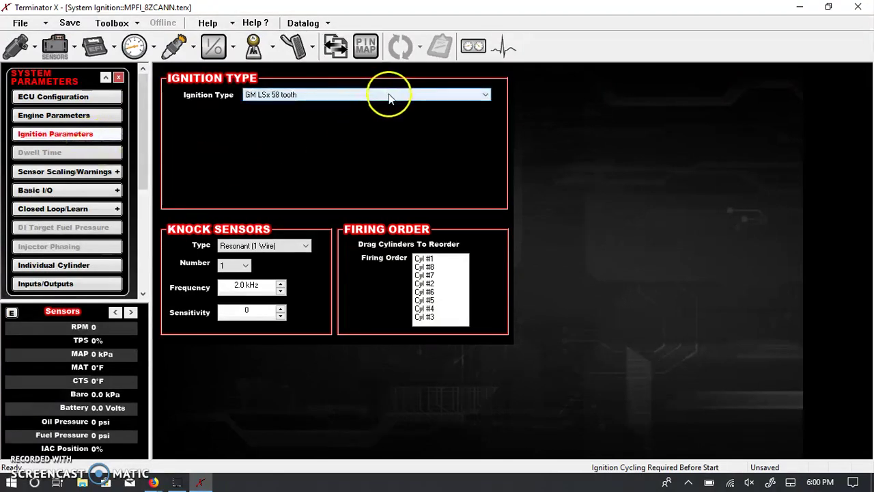
{"action": "left_click", "coordinate": [391, 97]}
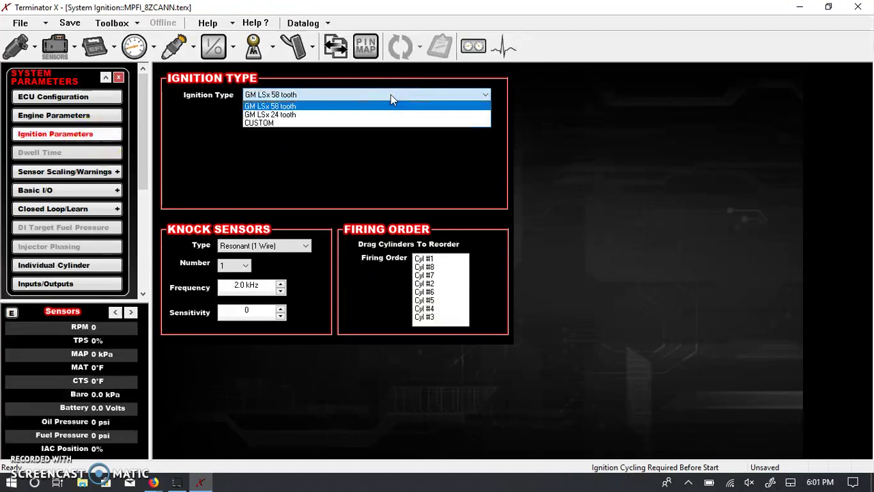
{"action": "left_click", "coordinate": [385, 115]}
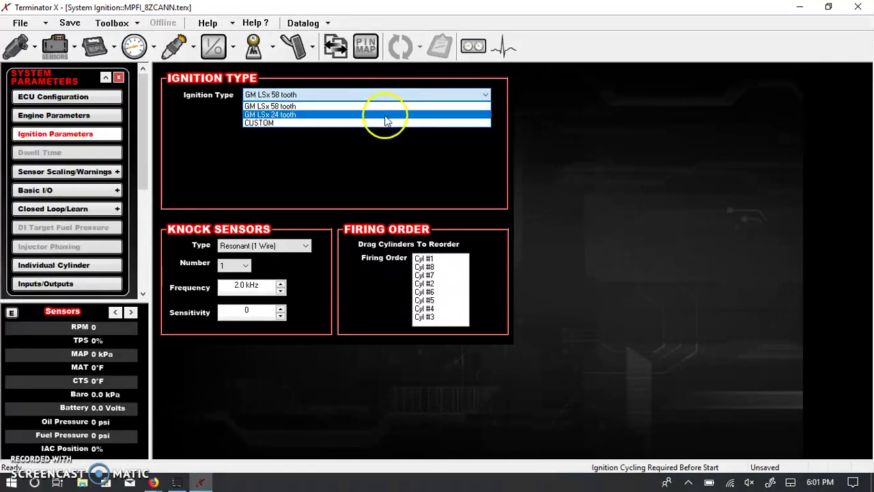
{"action": "left_click", "coordinate": [388, 107]}
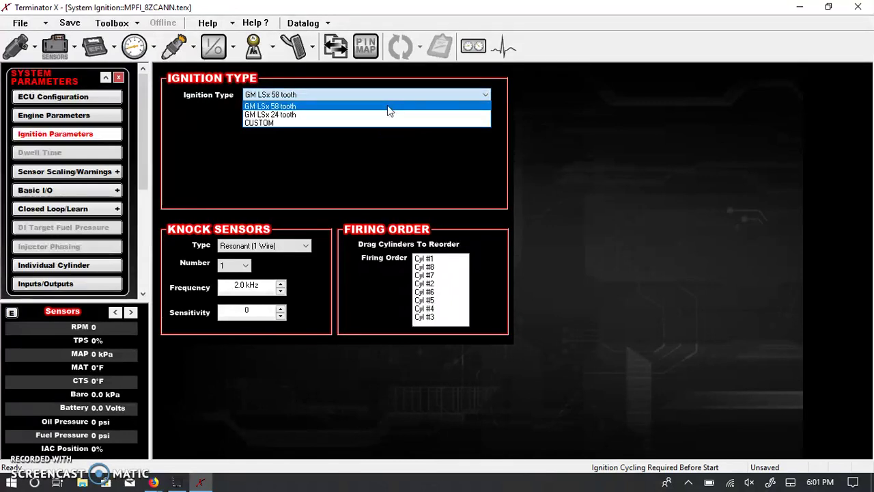
{"action": "left_click", "coordinate": [386, 116]}
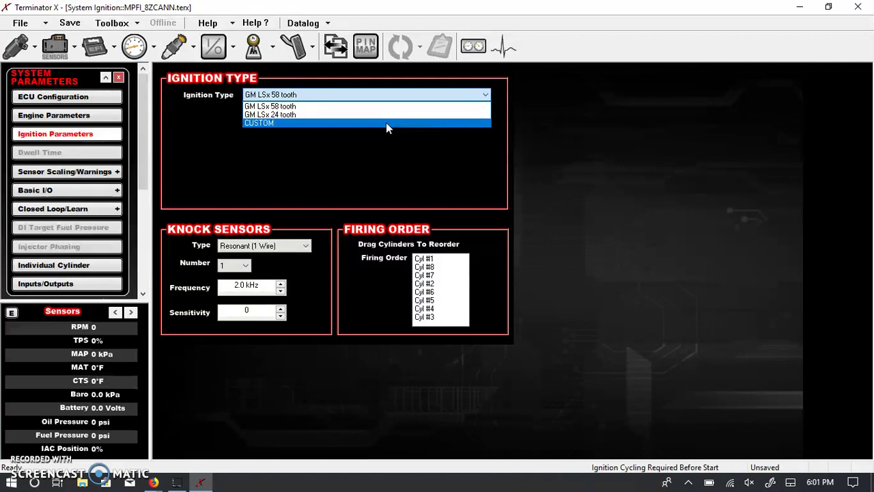
{"action": "left_click", "coordinate": [310, 149]}
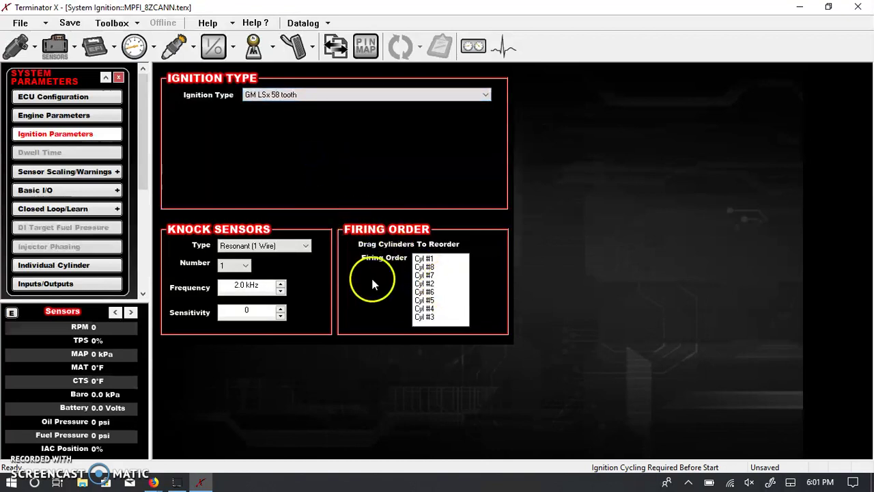
Step: Review the knock sensor types, switching to Non-Resonant (2 Wire) and back to Resonant (1 Wire)
{"action": "left_click", "coordinate": [287, 249]}
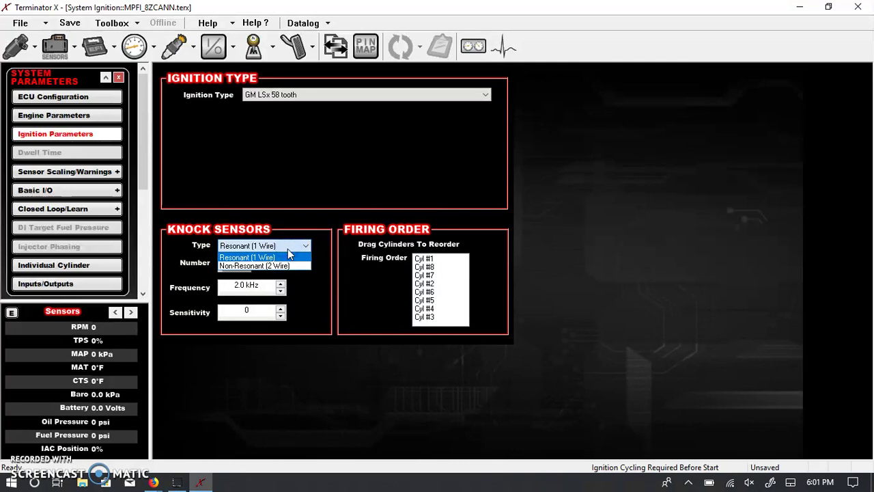
{"action": "left_click", "coordinate": [294, 172]}
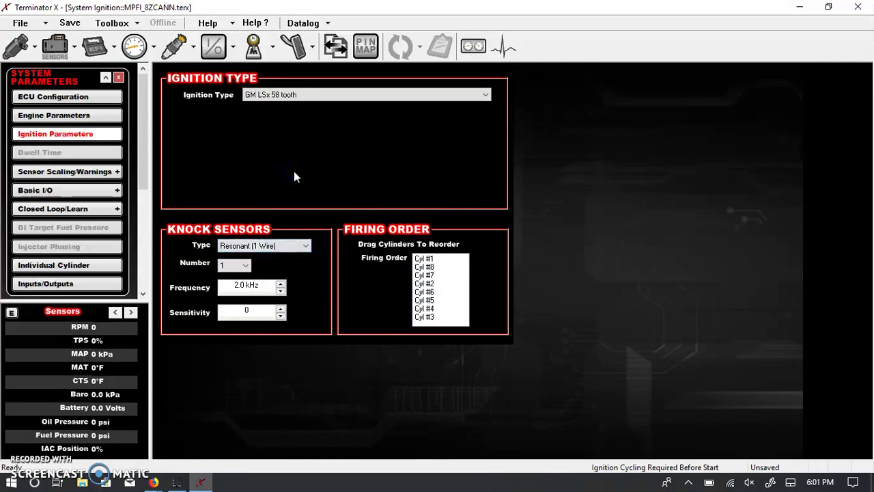
{"action": "left_click", "coordinate": [290, 249]}
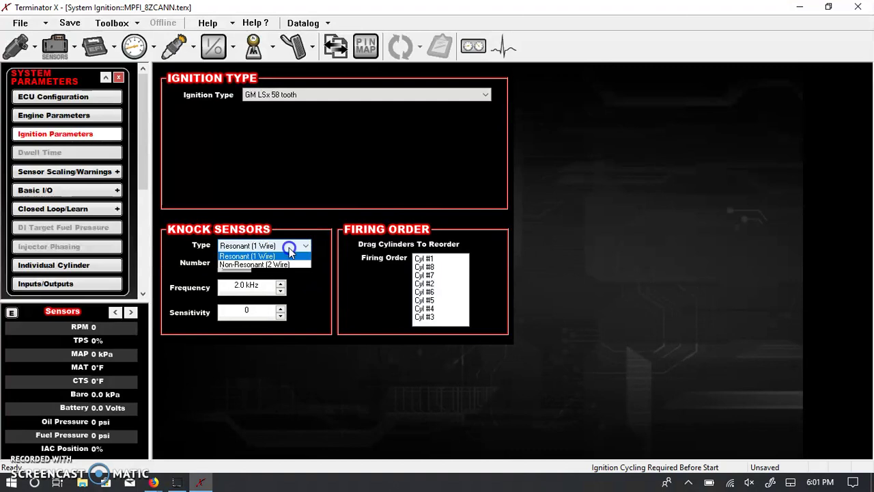
{"action": "left_click", "coordinate": [289, 264]}
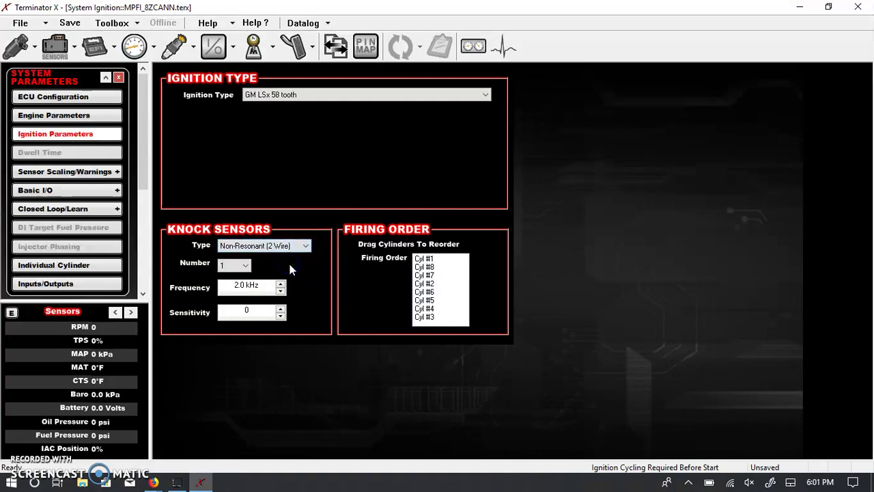
{"action": "left_click", "coordinate": [304, 247]}
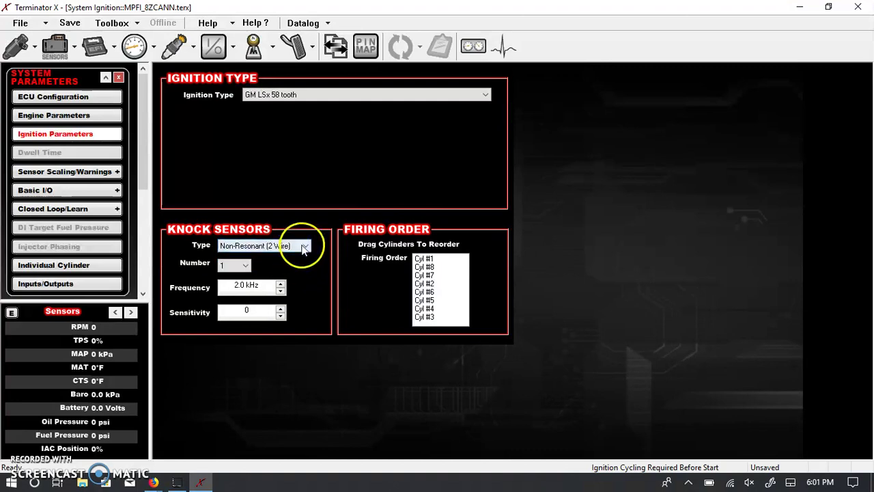
{"action": "left_click", "coordinate": [289, 256]}
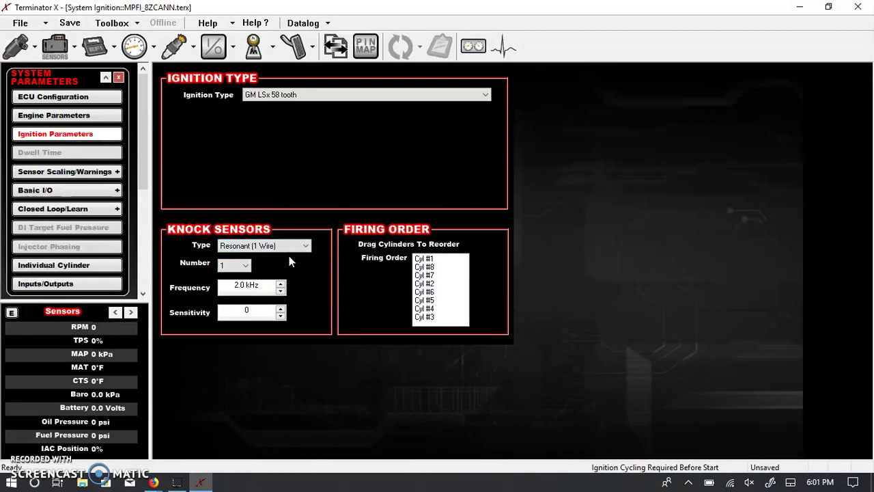
Step: Examine the sensor scaling and warning settings for oil pressure, coolant temperature and fuel pressure
{"action": "left_click", "coordinate": [66, 172]}
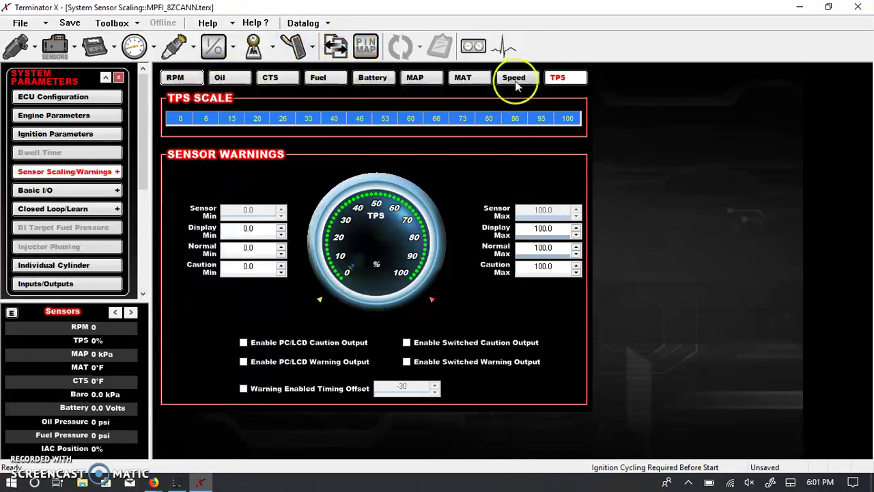
{"action": "left_click", "coordinate": [222, 77]}
{"action": "left_click", "coordinate": [287, 78]}
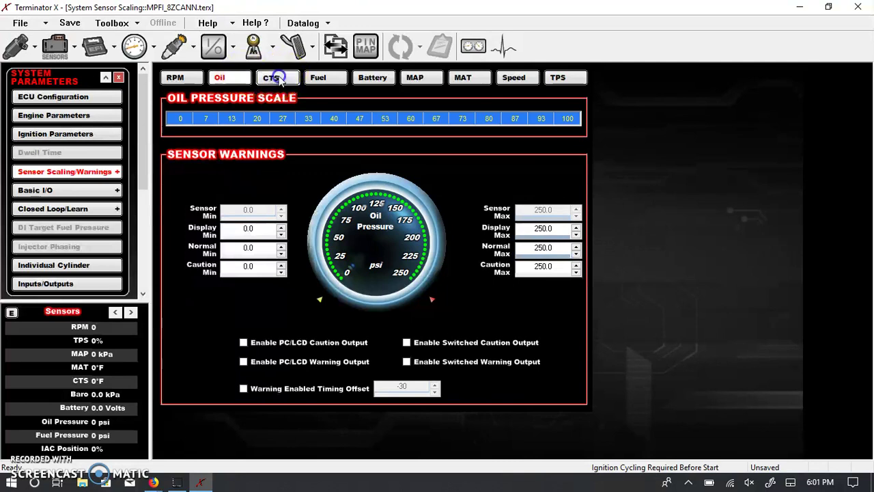
{"action": "left_click", "coordinate": [318, 80]}
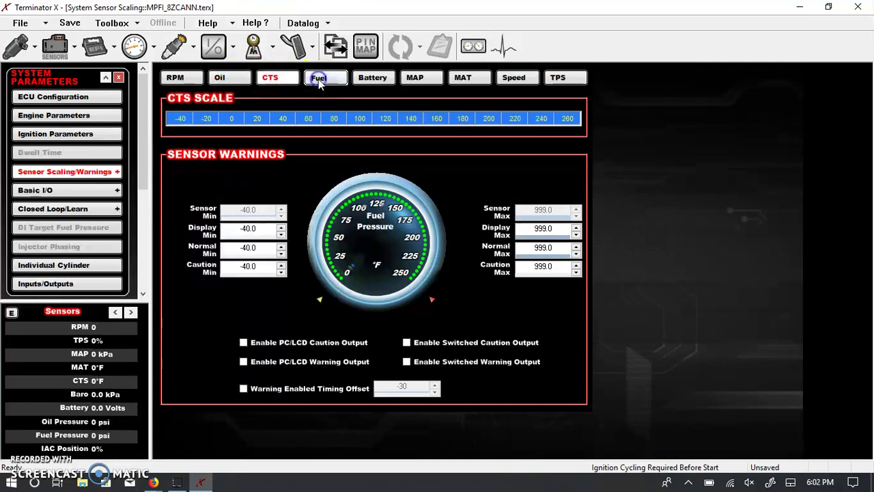
Step: Enable the secondary fuel pump in the Basic I/O settings and review the air conditioning options
{"action": "left_click", "coordinate": [61, 189]}
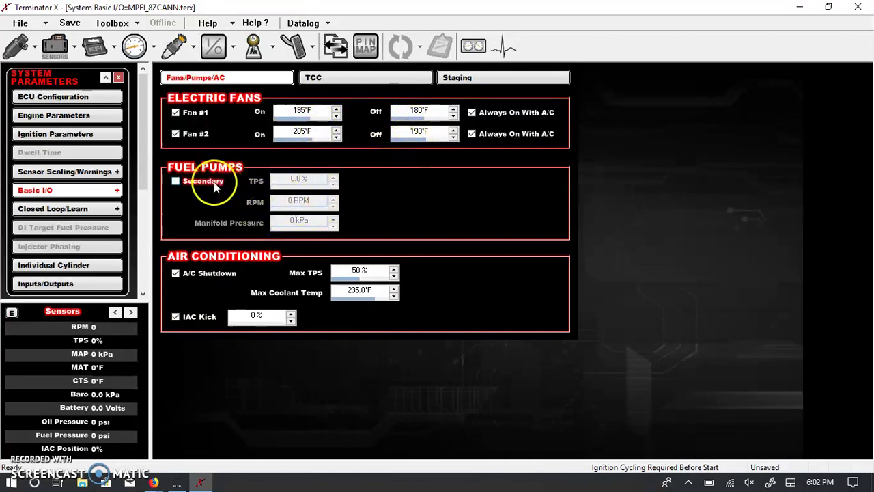
{"action": "left_click", "coordinate": [176, 181]}
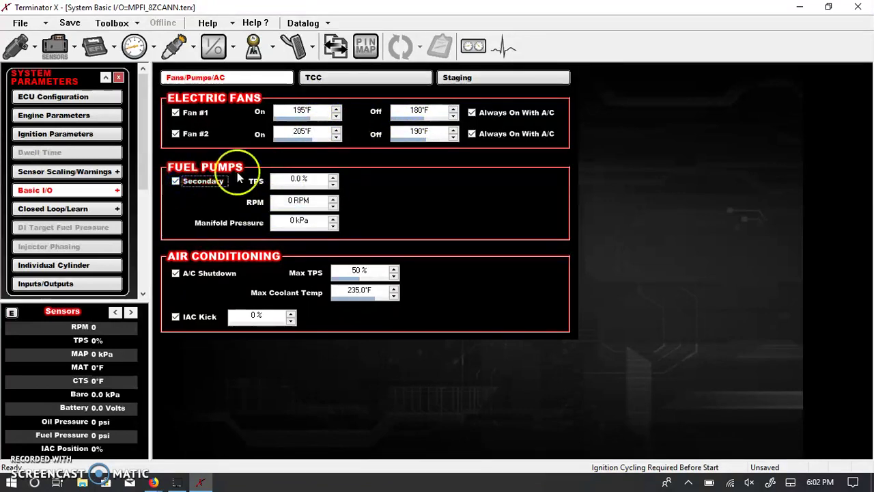
{"action": "left_click", "coordinate": [292, 178]}
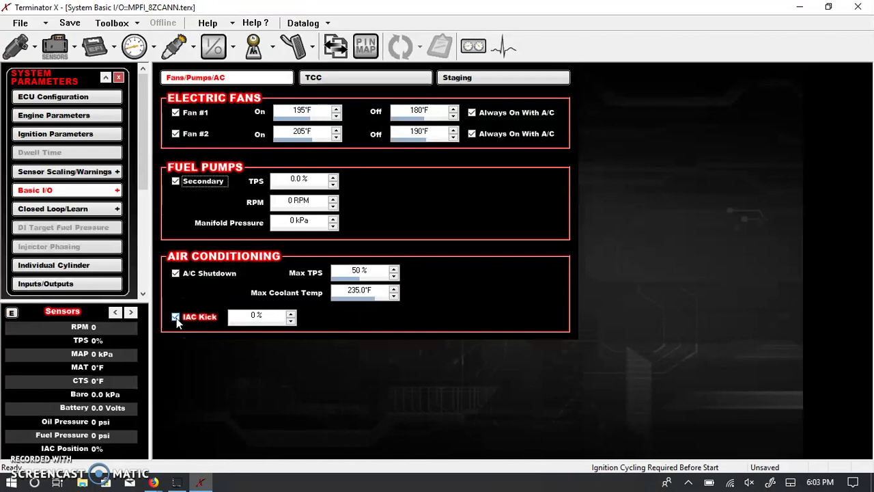
{"action": "left_click", "coordinate": [329, 338]}
Step: View the torque converter lockup settings and enable staging with the Single Pulse output type
{"action": "left_click", "coordinate": [346, 81]}
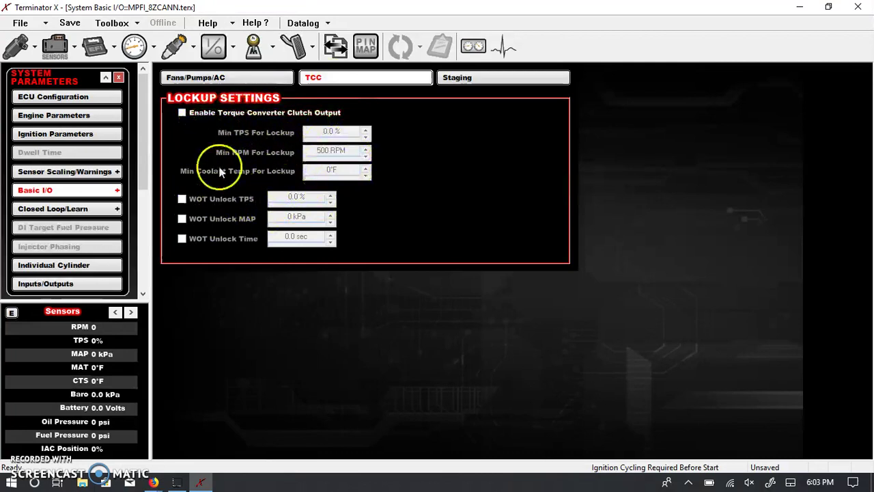
{"action": "left_click", "coordinate": [492, 79]}
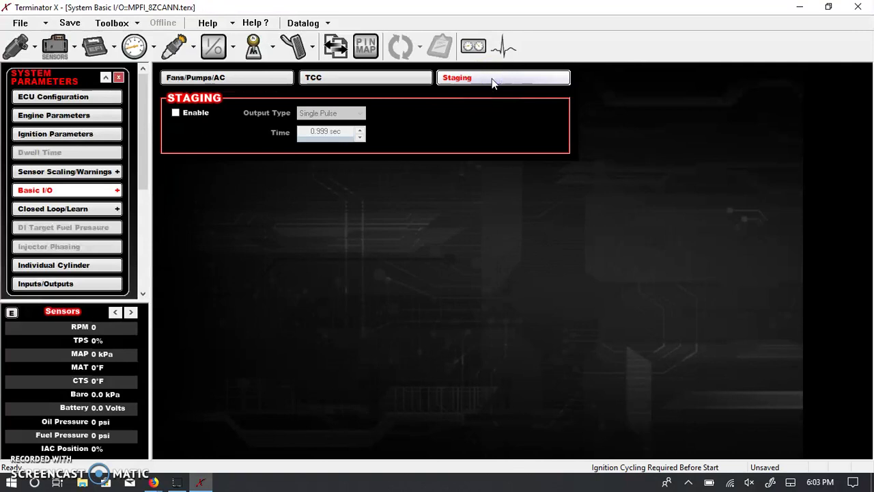
{"action": "left_click", "coordinate": [175, 113]}
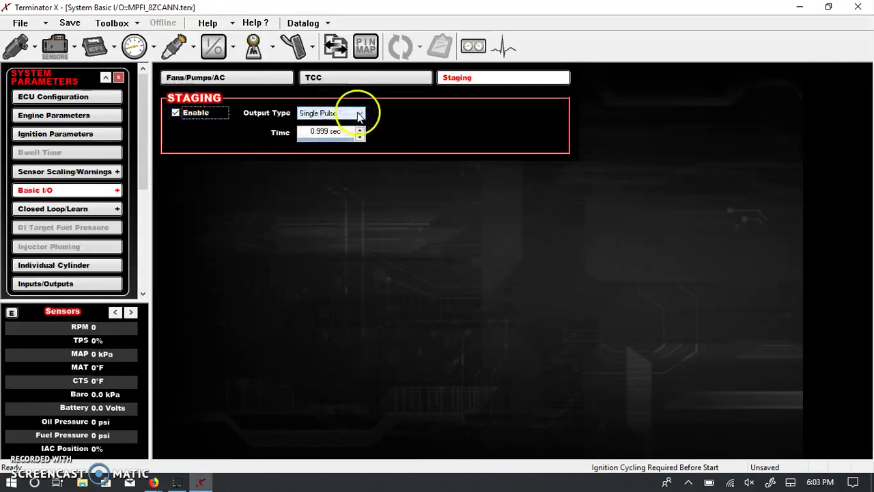
{"action": "left_click", "coordinate": [359, 114]}
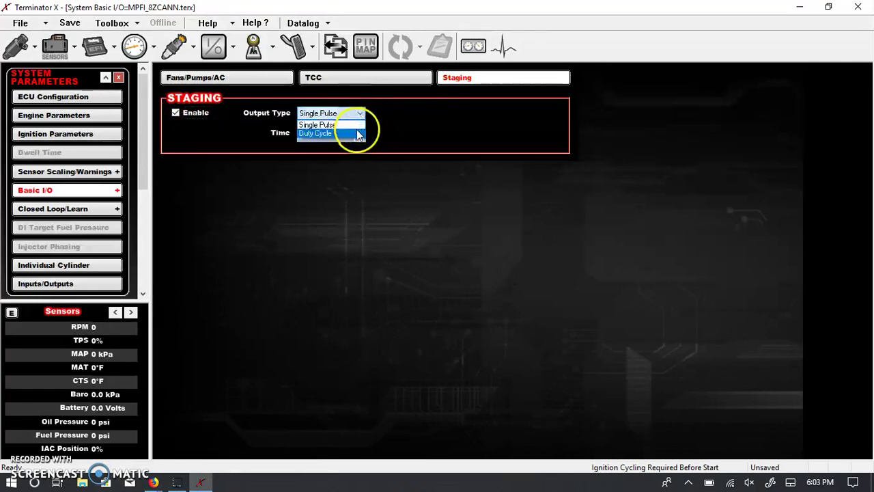
{"action": "left_click", "coordinate": [355, 125]}
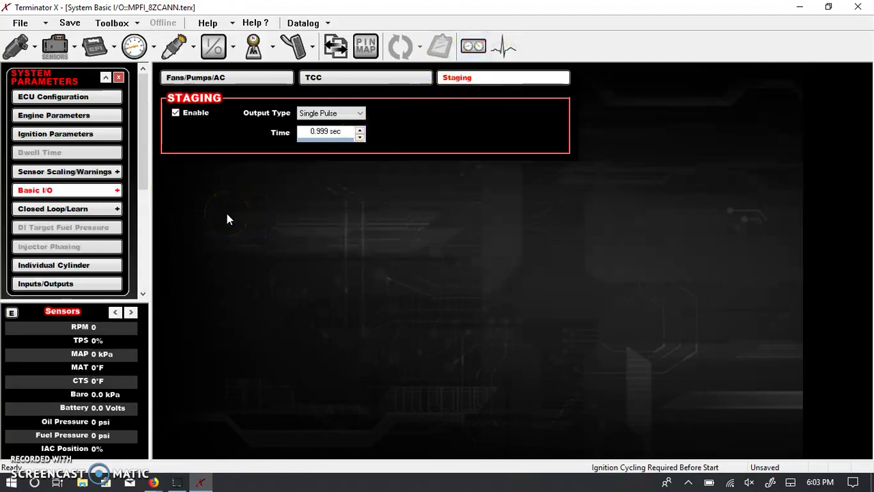
Step: Enable the minimum coolant temperature for closed loop and set it to 160 °F, keeping closed loop enabled
{"action": "left_click", "coordinate": [81, 210]}
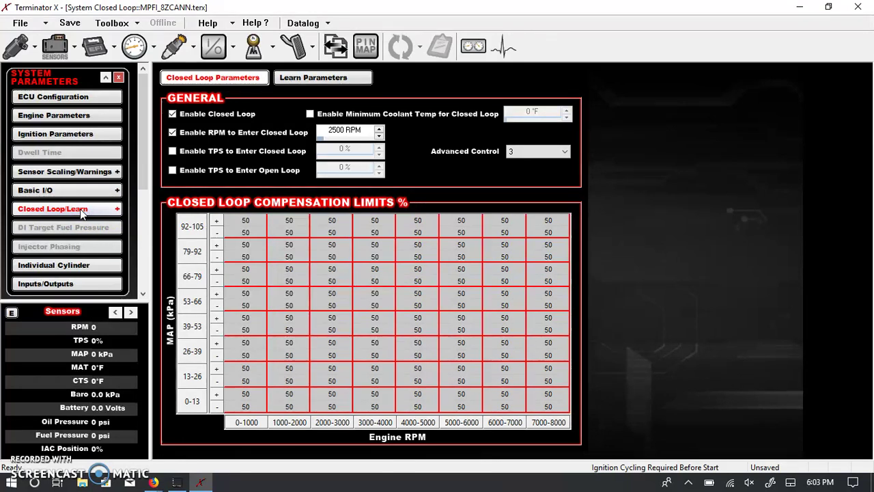
{"action": "left_click", "coordinate": [173, 114]}
{"action": "left_click", "coordinate": [173, 114]}
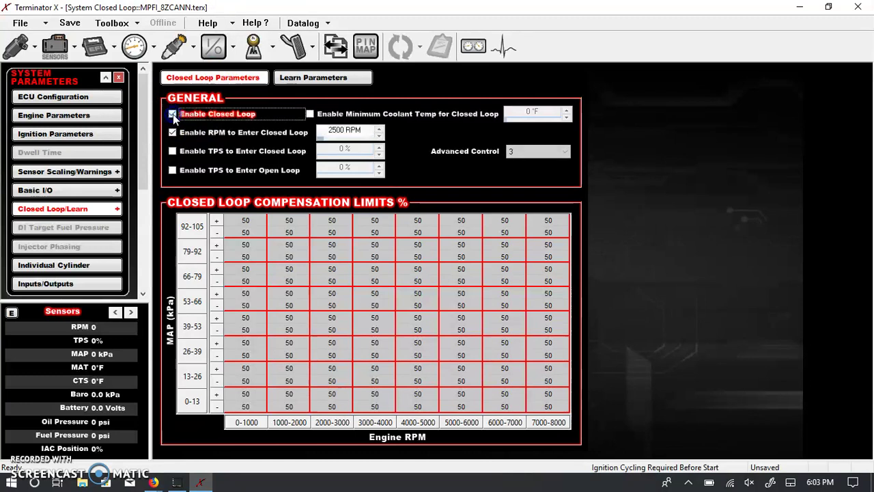
{"action": "left_click", "coordinate": [310, 114]}
{"action": "left_click", "coordinate": [526, 115]}
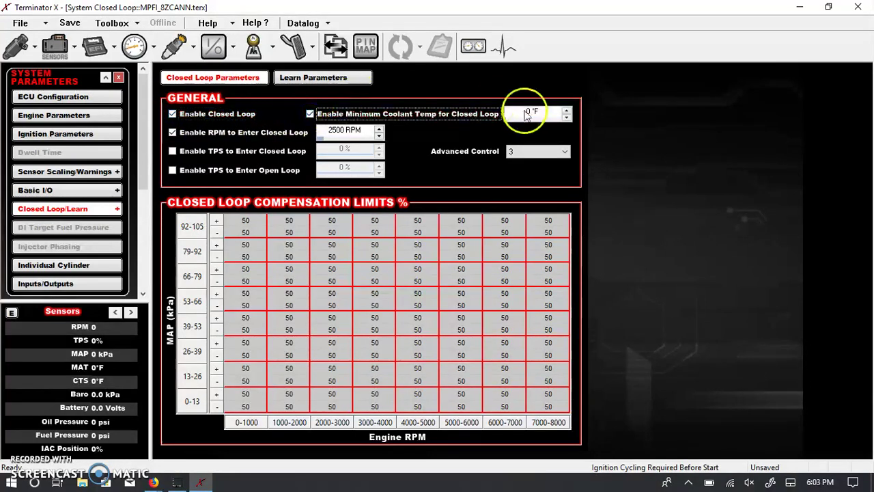
{"action": "left_click", "coordinate": [528, 114]}
{"action": "type", "text": "160"}
{"action": "key", "text": "Return"}
{"action": "left_click", "coordinate": [576, 122]}
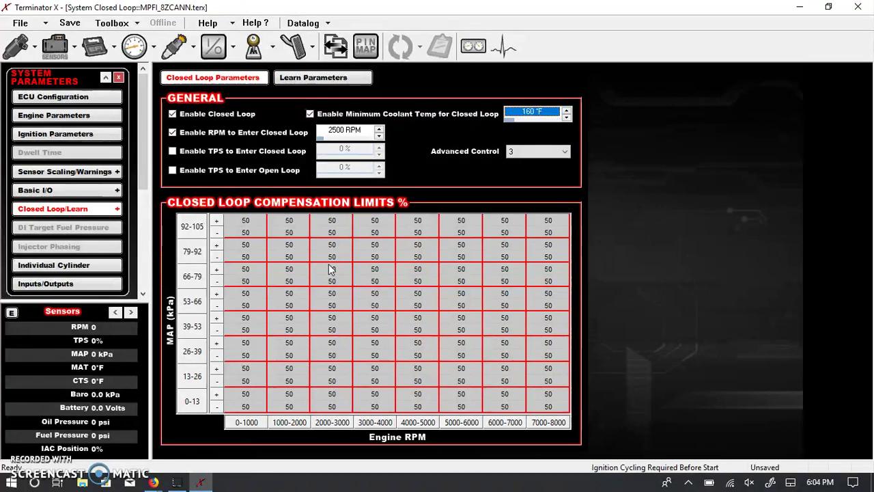
Step: Examine the learn parameters with their compensation limits and the individual cylinder fuel and timing corrections
{"action": "left_click", "coordinate": [326, 75]}
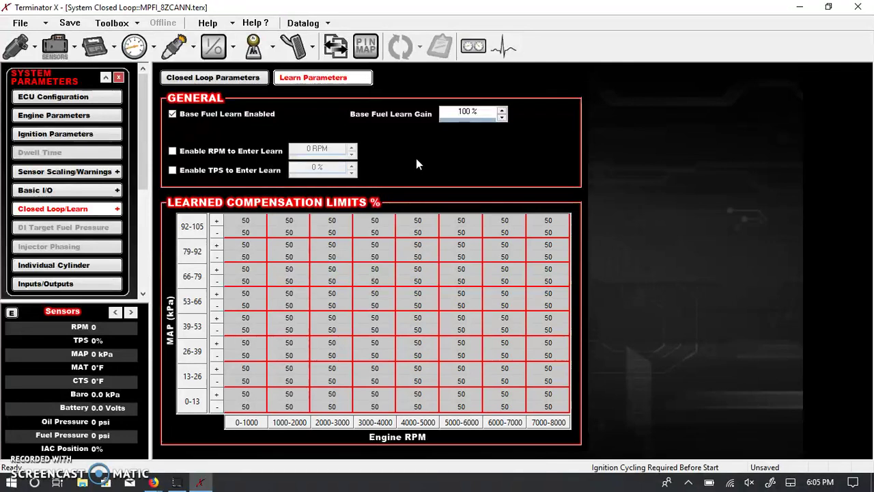
{"action": "left_click", "coordinate": [374, 268]}
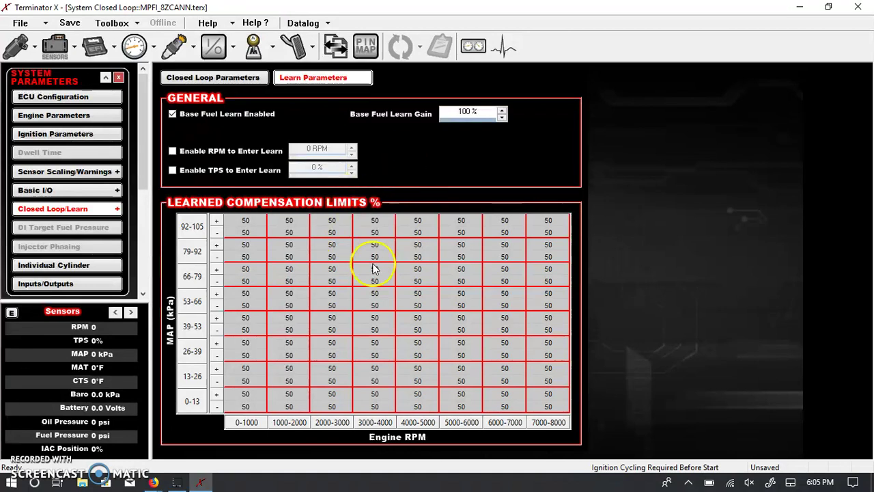
{"action": "left_click", "coordinate": [83, 266]}
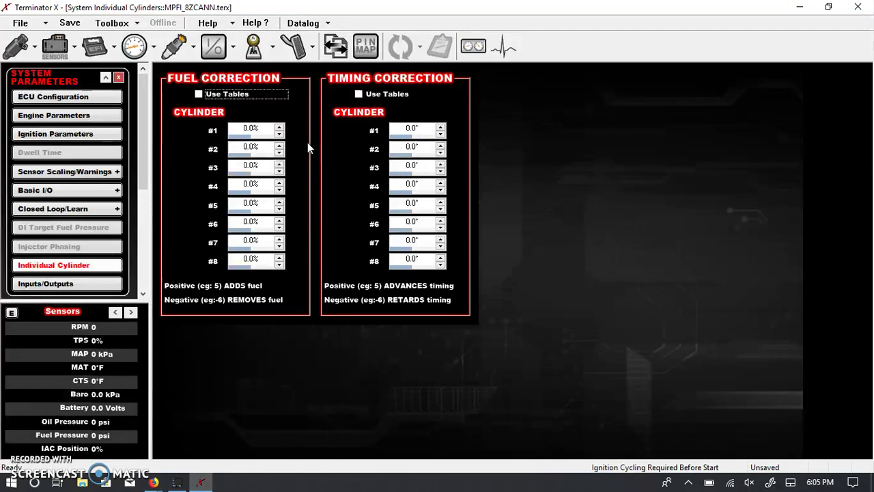
Step: Review the system inputs and outputs with their ECU pins, keeping Electric Fan #1's output type as GROUND
{"action": "left_click", "coordinate": [67, 286]}
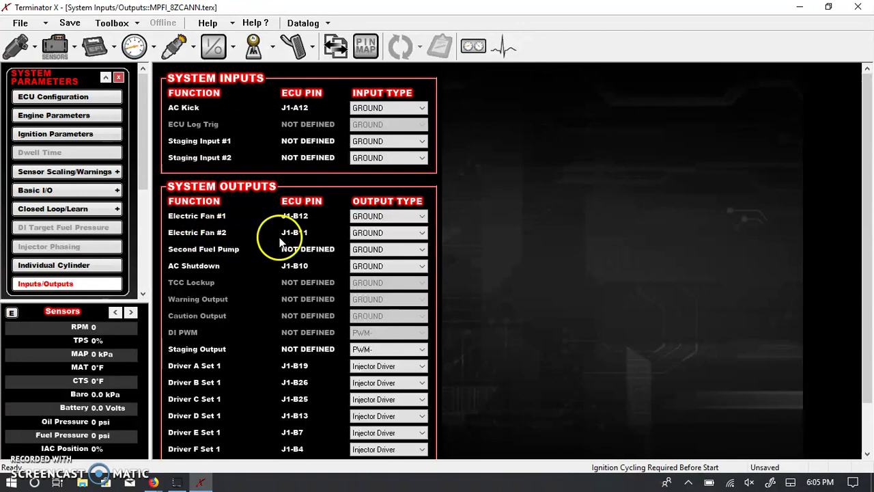
{"action": "left_click", "coordinate": [418, 216]}
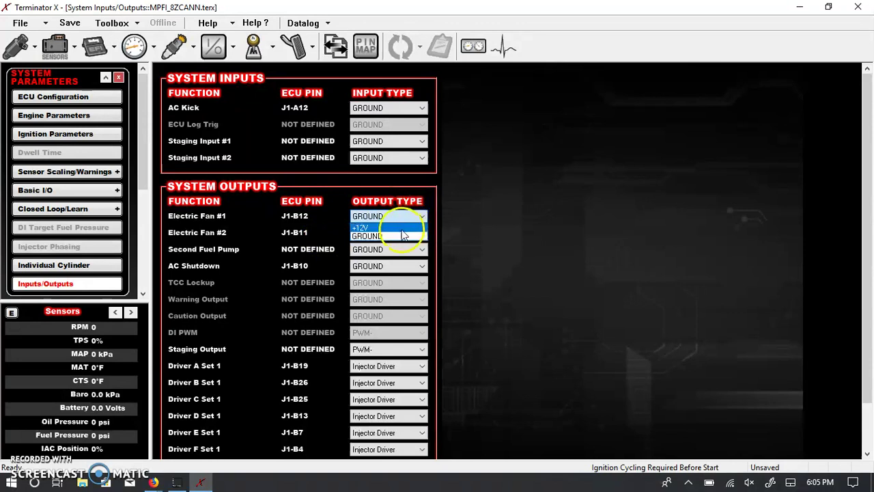
{"action": "left_click", "coordinate": [394, 234]}
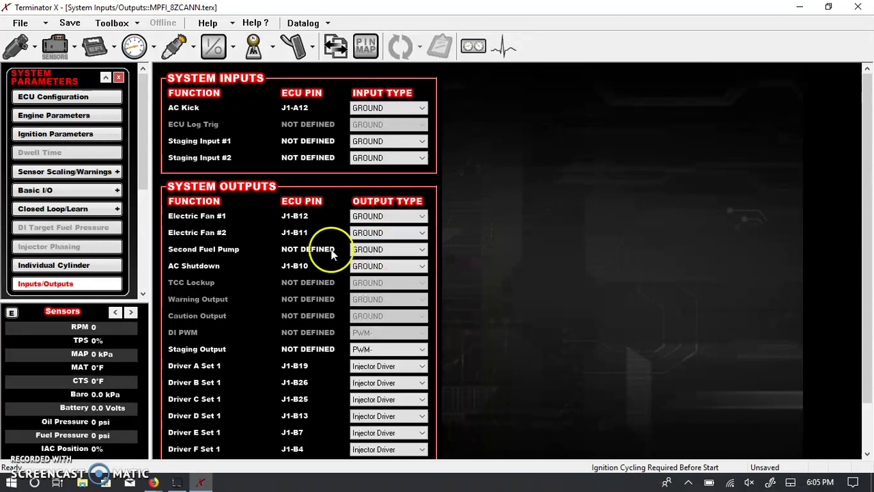
{"action": "scroll", "coordinate": [267, 262], "scroll_direction": "down", "scroll_amount": 1}
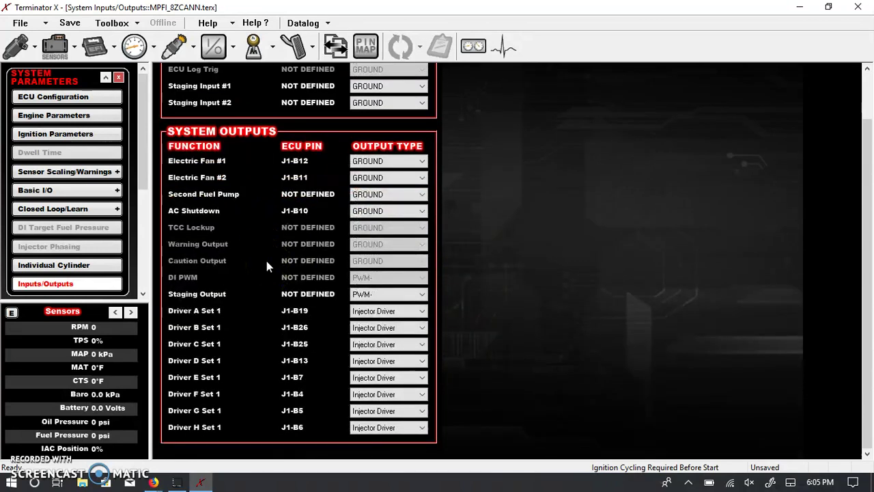
Step: Review the system inputs and the ECU pins of the outputs, including Electric Fan #1, and browse the list of system parameter sections
{"action": "scroll", "coordinate": [267, 261], "scroll_direction": "up", "scroll_amount": 1}
{"action": "left_click", "coordinate": [303, 221]}
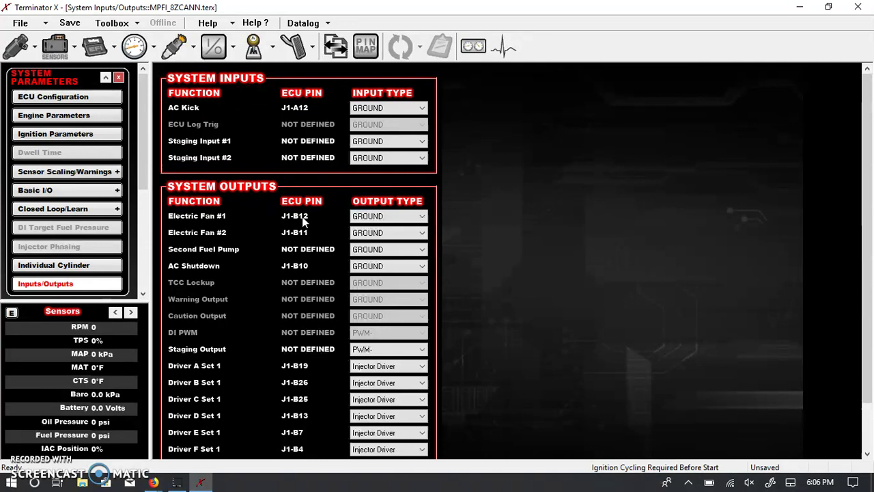
{"action": "left_click", "coordinate": [142, 293]}
{"action": "left_click", "coordinate": [142, 293]}
{"action": "left_click", "coordinate": [143, 293]}
{"action": "left_click_drag", "start_coordinate": [143, 177], "coordinate": [143, 120]}
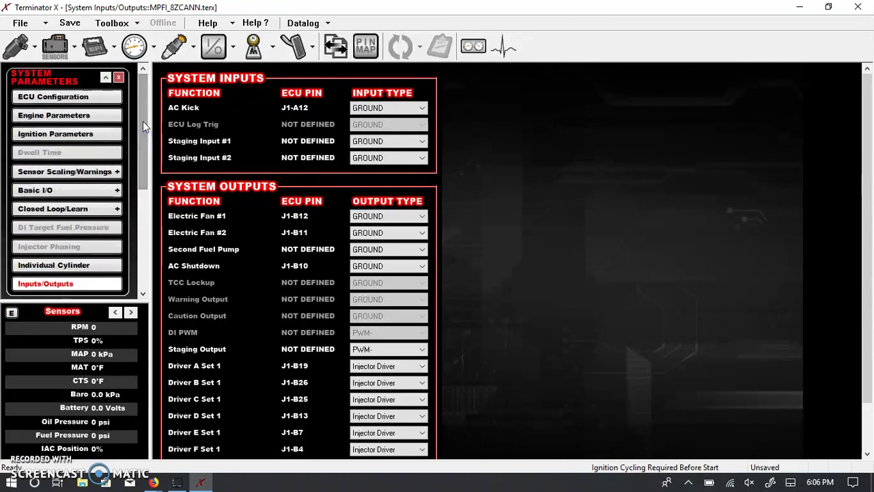
Step: Select Terminator X Max as the ECU type in the ECU configuration, and revisit the engine parameters before returning to the ECU settings
{"action": "left_click", "coordinate": [60, 97]}
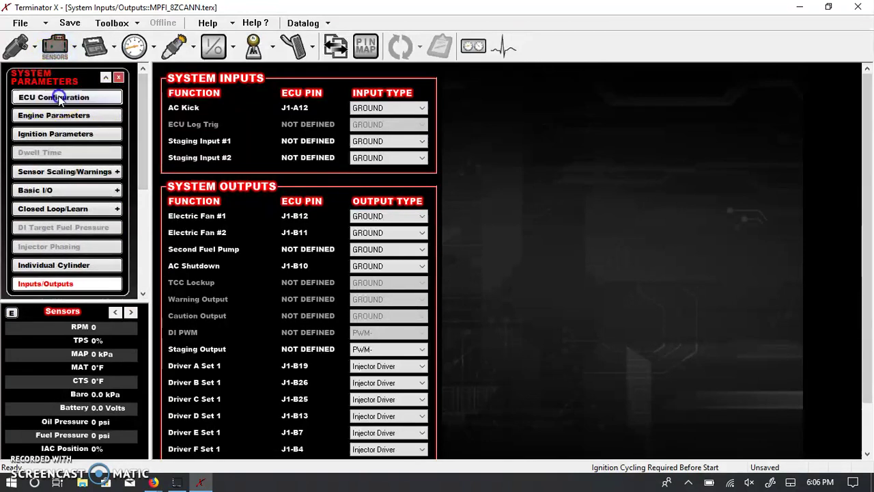
{"action": "left_click", "coordinate": [267, 97]}
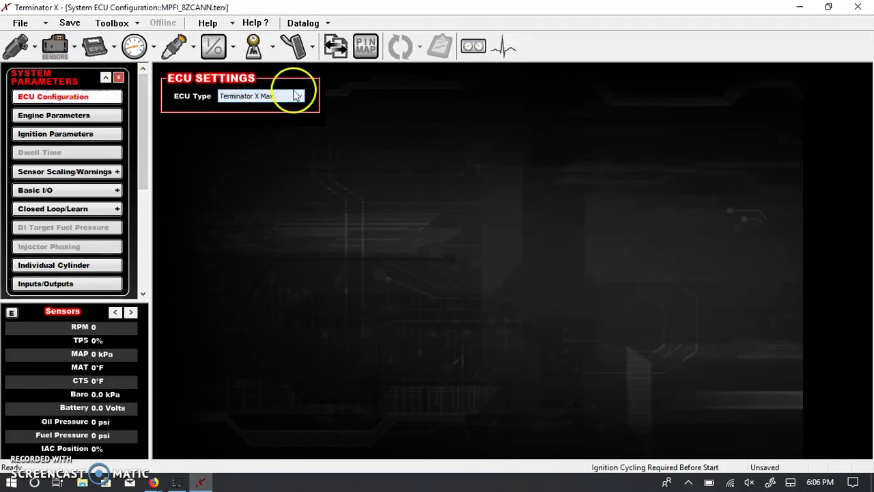
{"action": "left_click", "coordinate": [296, 96]}
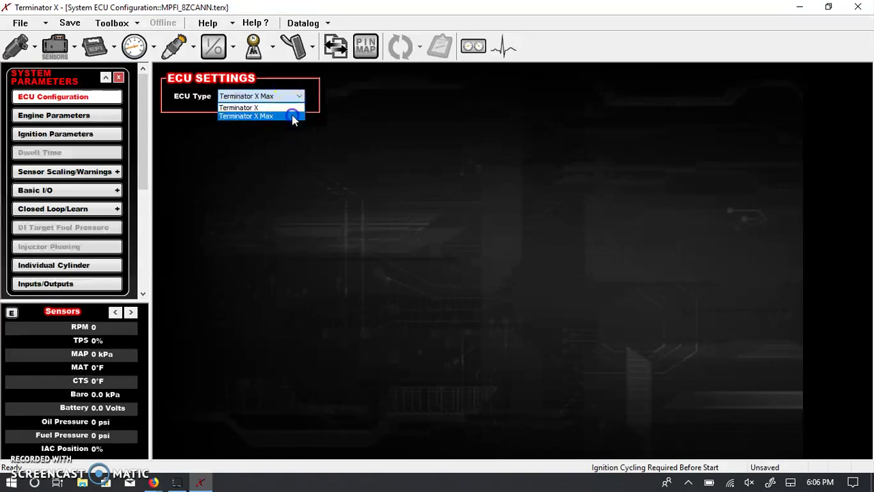
{"action": "left_click", "coordinate": [293, 115]}
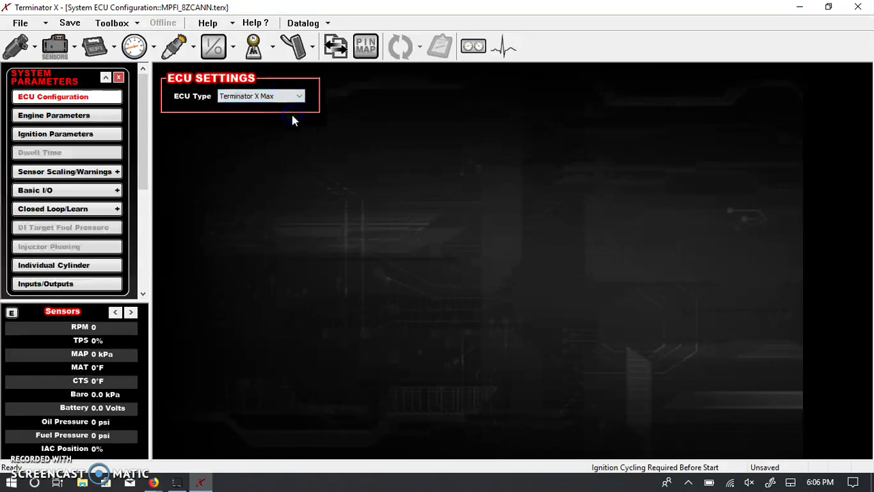
{"action": "left_click", "coordinate": [81, 117]}
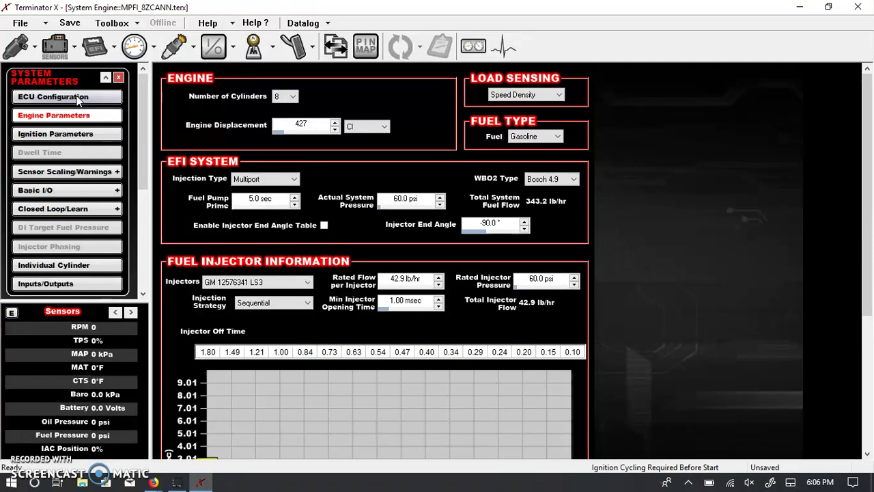
{"action": "left_click", "coordinate": [77, 99]}
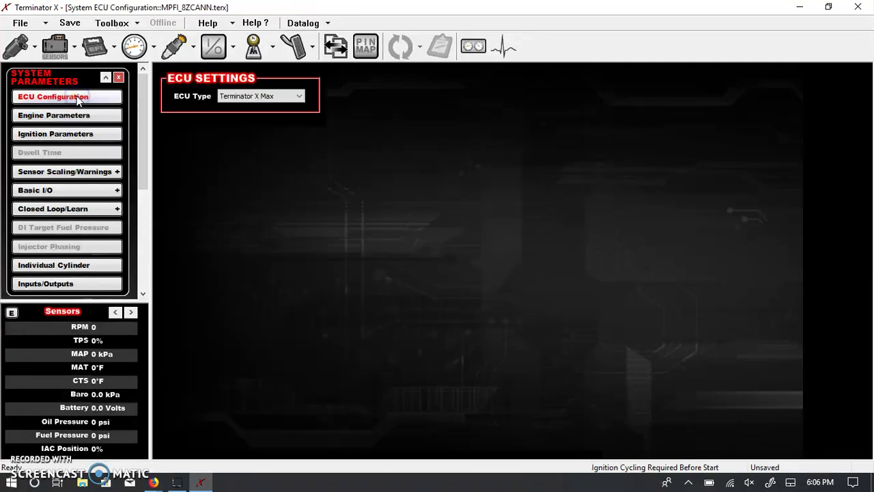